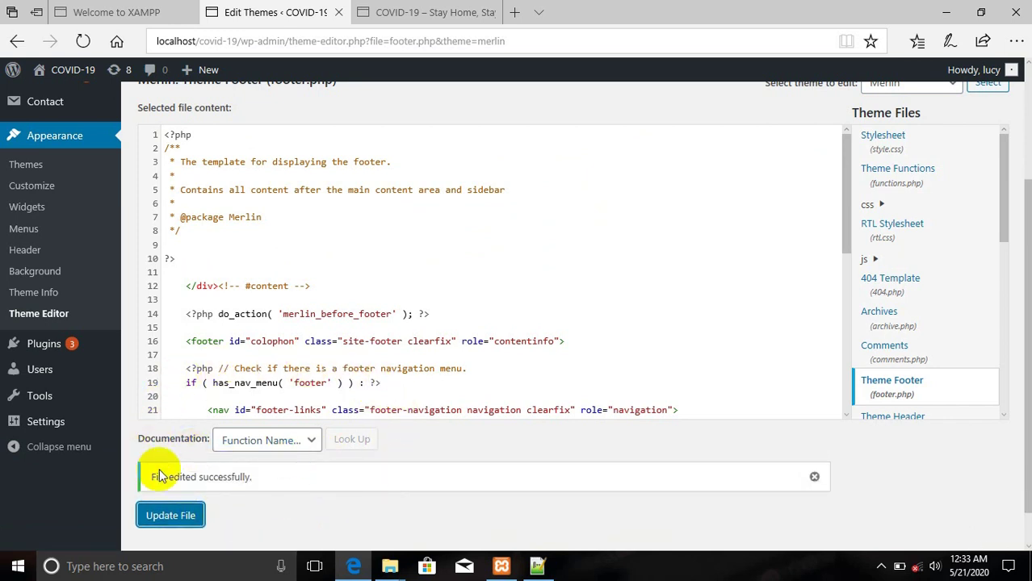
Reload the COVID-19 site's home page and check the credit line in the page footer.
{"action": "left_click", "coordinate": [370, 13]}
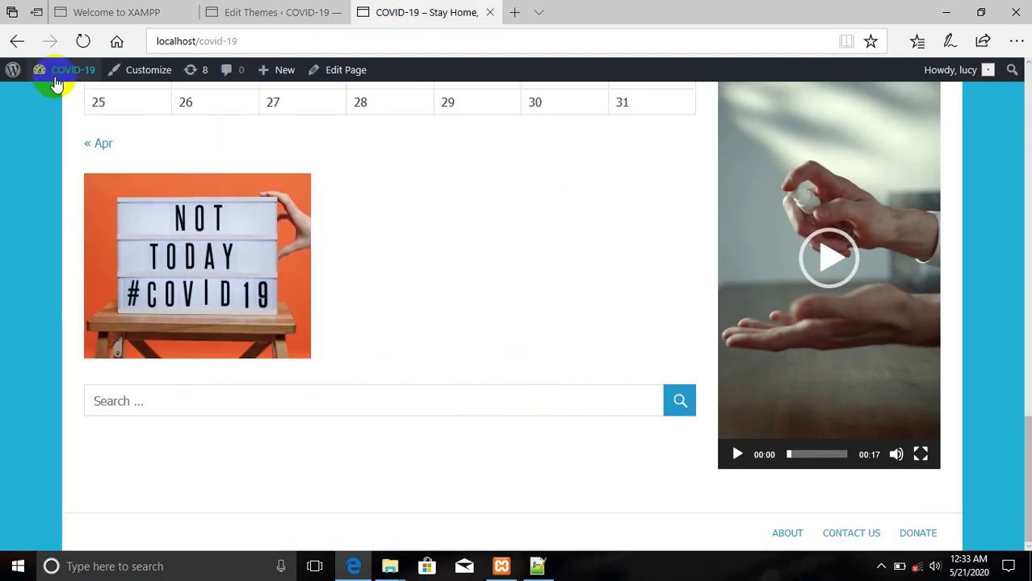
{"action": "left_click", "coordinate": [82, 42]}
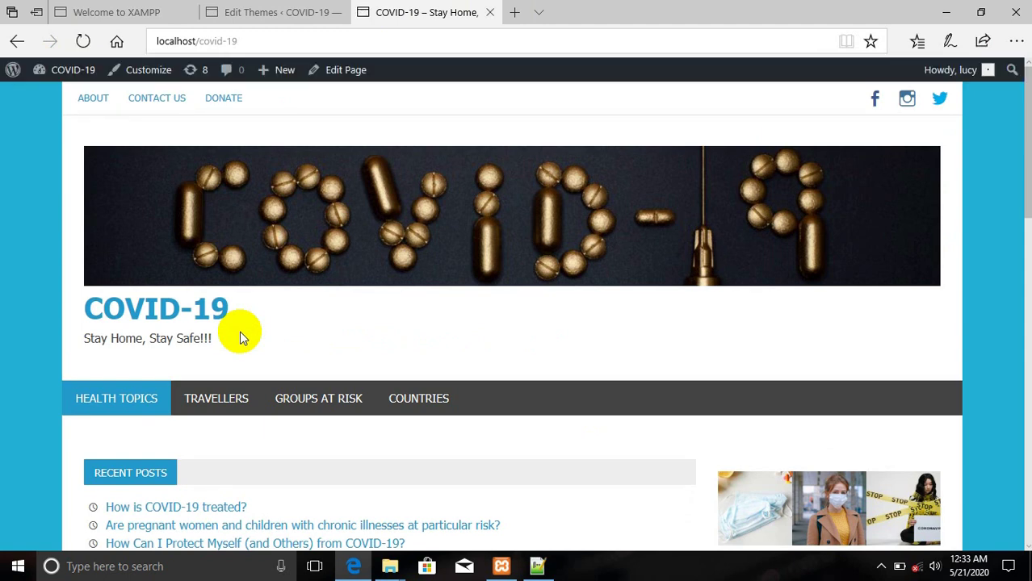
{"action": "key", "text": "End"}
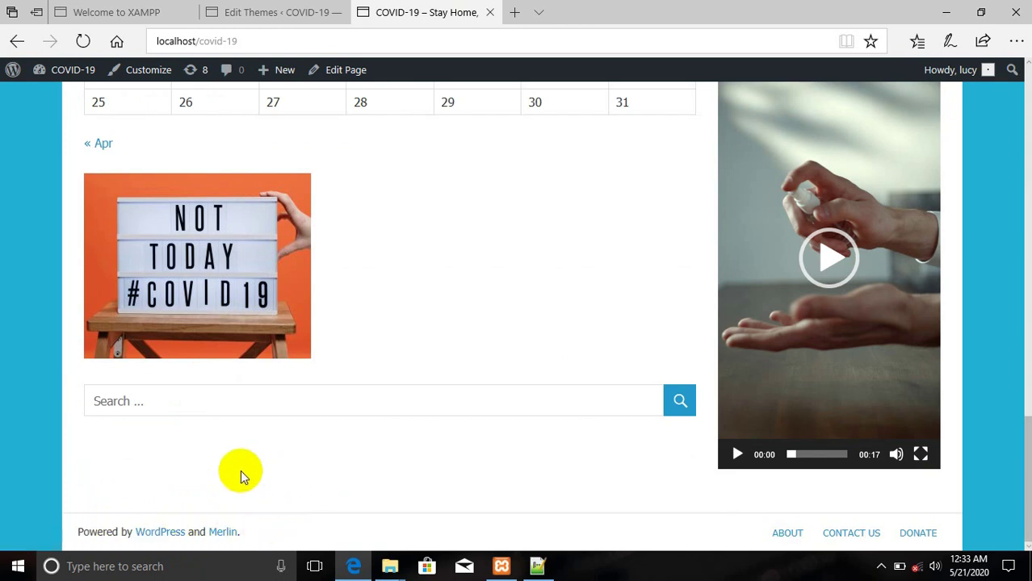
{"action": "scroll", "coordinate": [280, 527], "scroll_direction": "up", "scroll_amount": 1}
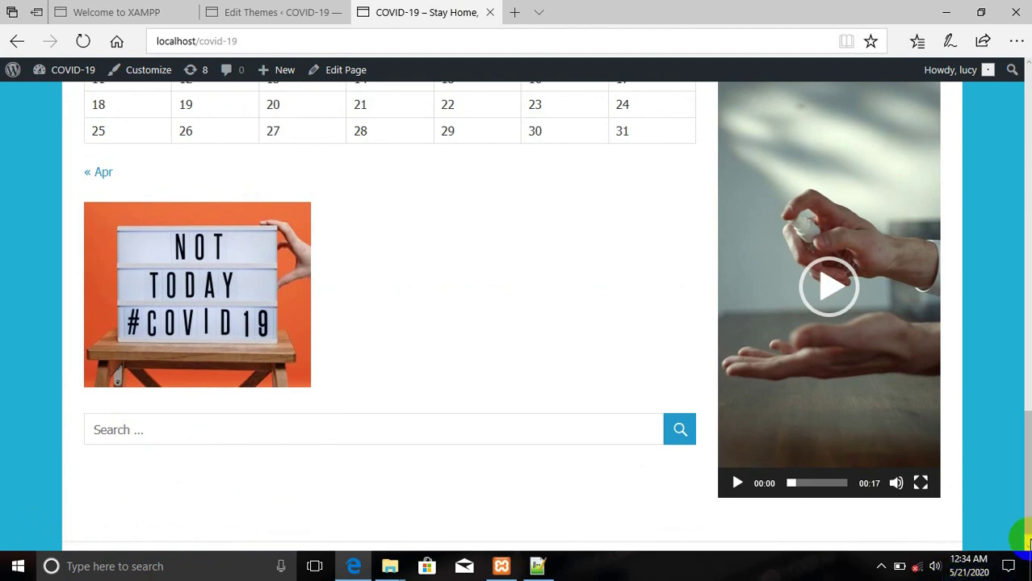
{"action": "scroll", "coordinate": [1019, 534], "scroll_direction": "down", "scroll_amount": 1}
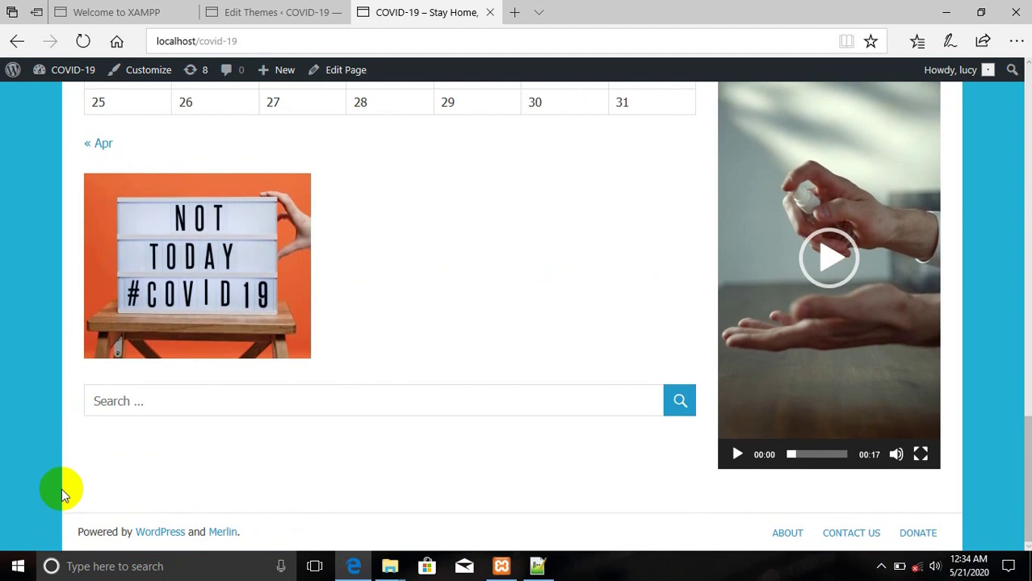
Return to the WordPress dashboard and search the installable plugins for "real time find and replace".
{"action": "left_click", "coordinate": [289, 9]}
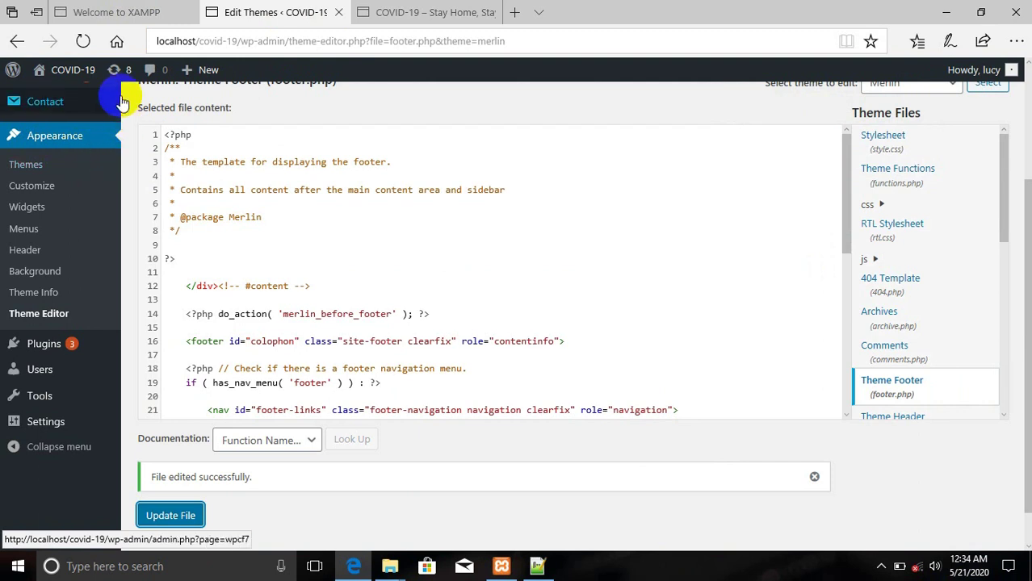
{"action": "mouse_move", "coordinate": [82, 104]}
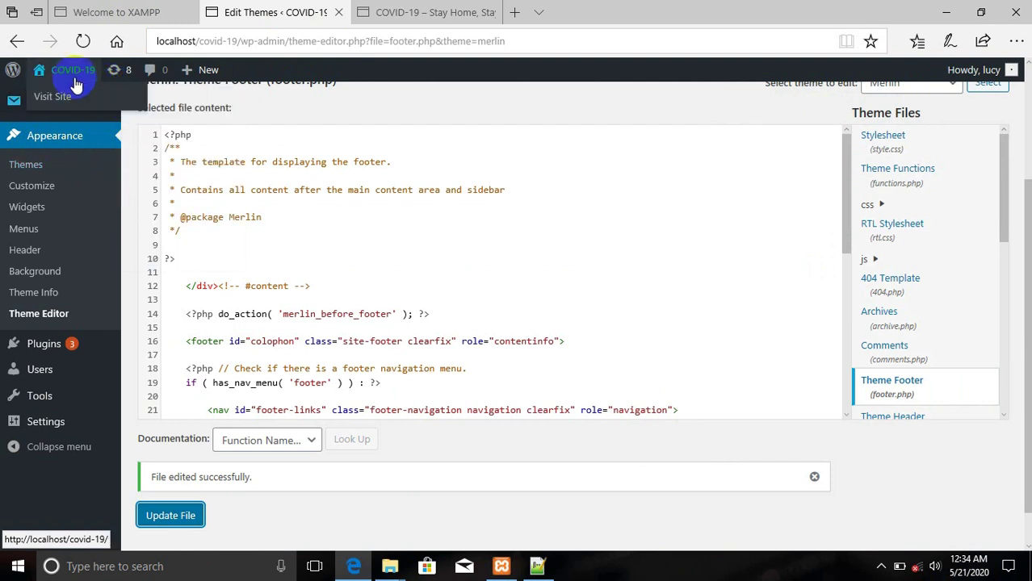
{"action": "mouse_move", "coordinate": [99, 353]}
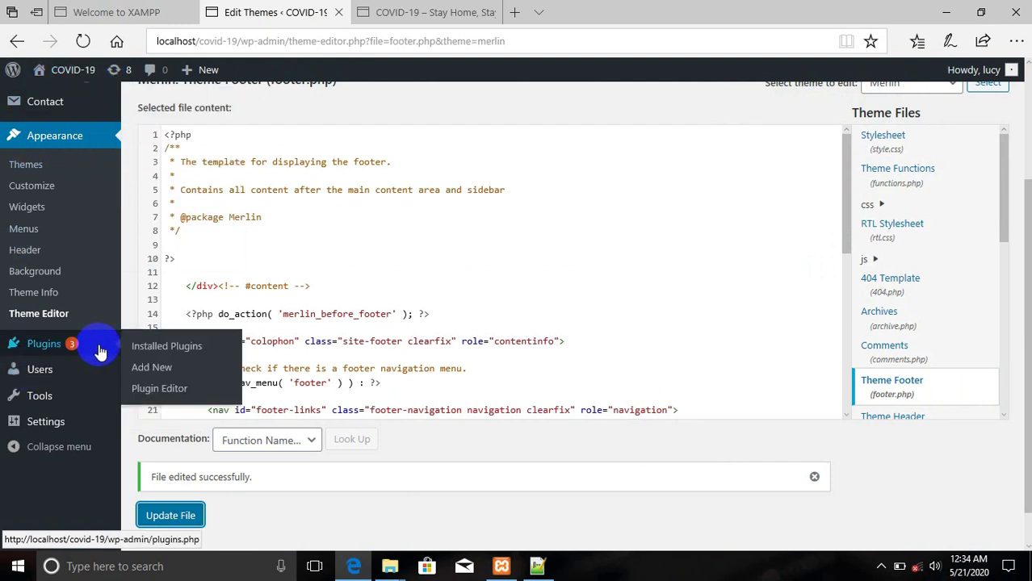
{"action": "left_click", "coordinate": [146, 374]}
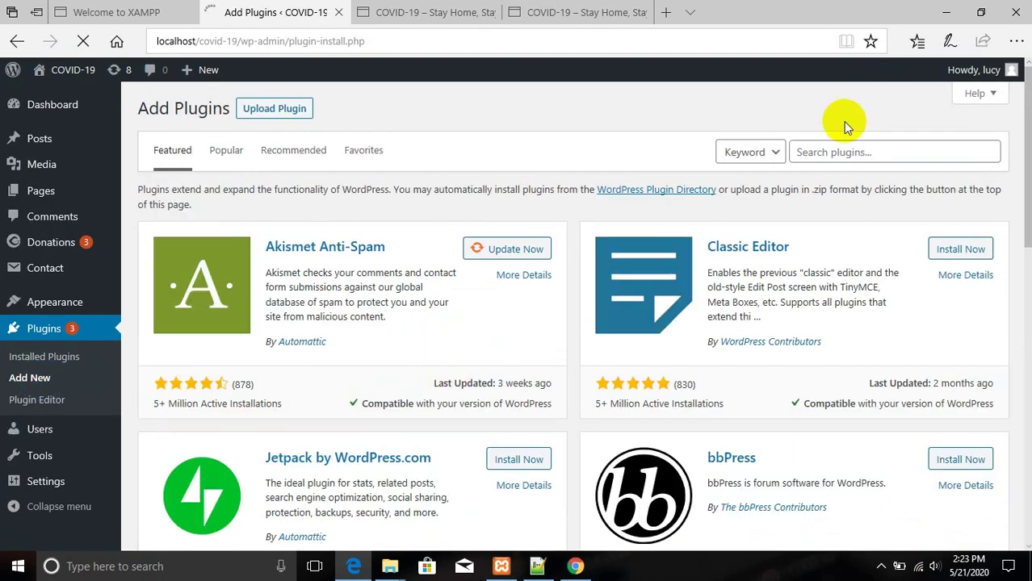
{"action": "left_click", "coordinate": [816, 154]}
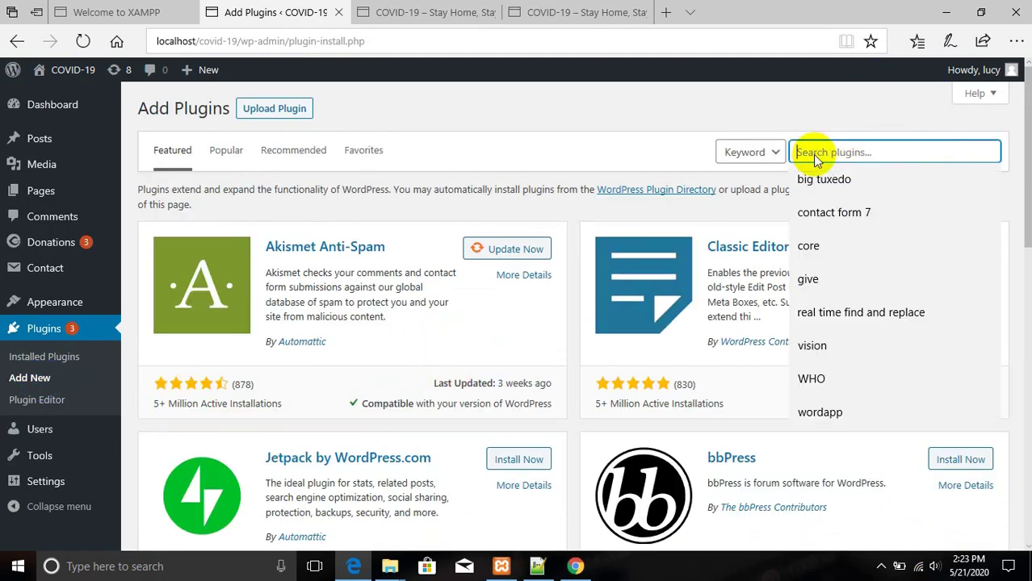
{"action": "type", "text": "real time "}
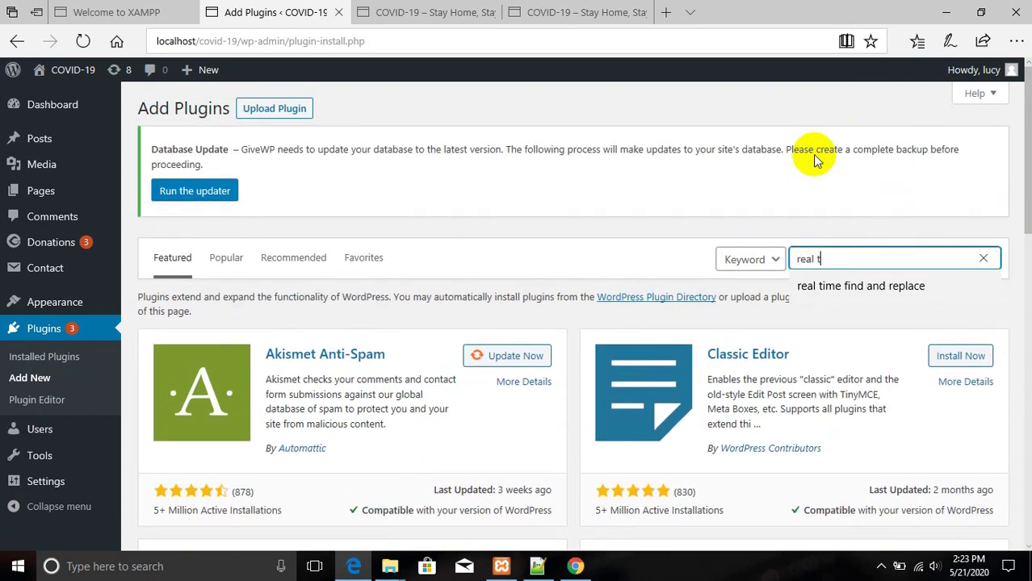
{"action": "type", "text": "find and replace"}
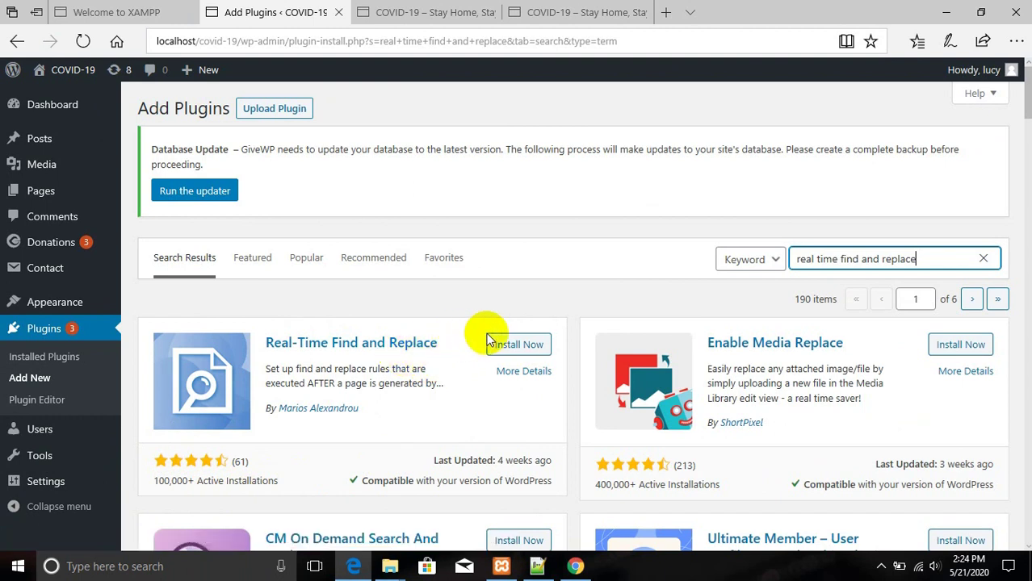
Install and activate the Real-Time Find and Replace plugin, and open its tool page.
{"action": "left_click", "coordinate": [519, 345]}
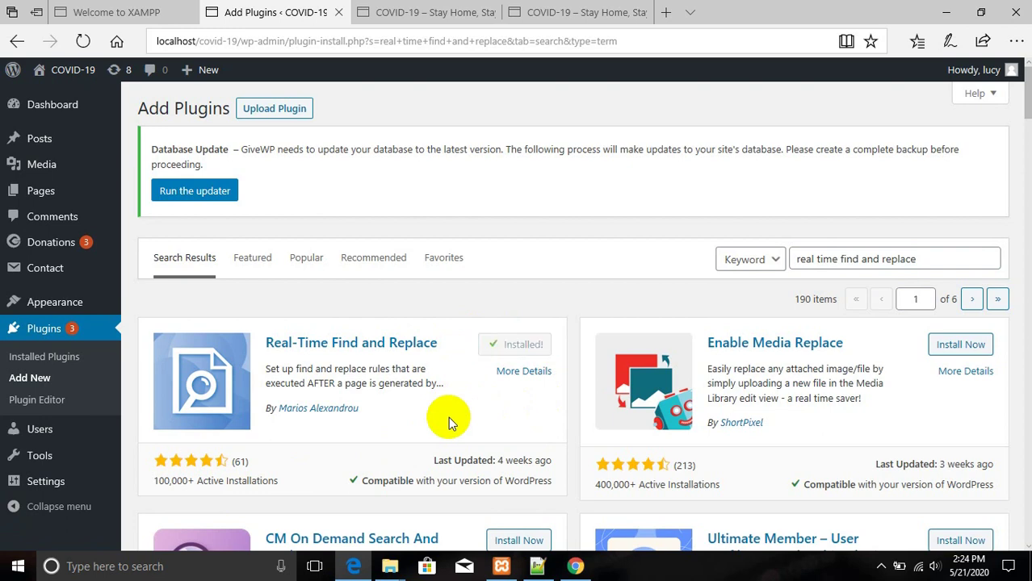
{"action": "left_click", "coordinate": [523, 345]}
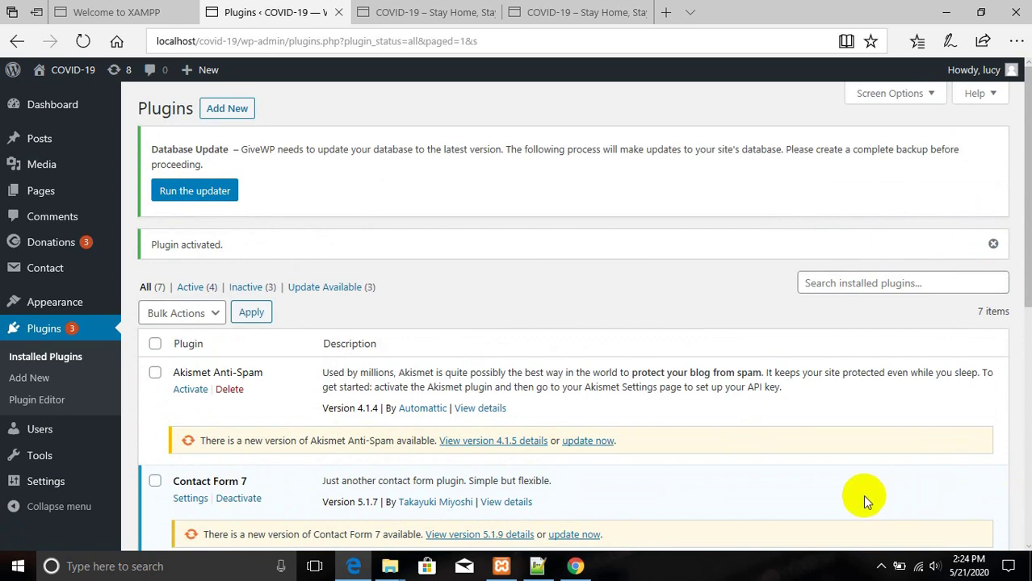
{"action": "scroll", "coordinate": [863, 495], "scroll_direction": "down", "scroll_amount": 5}
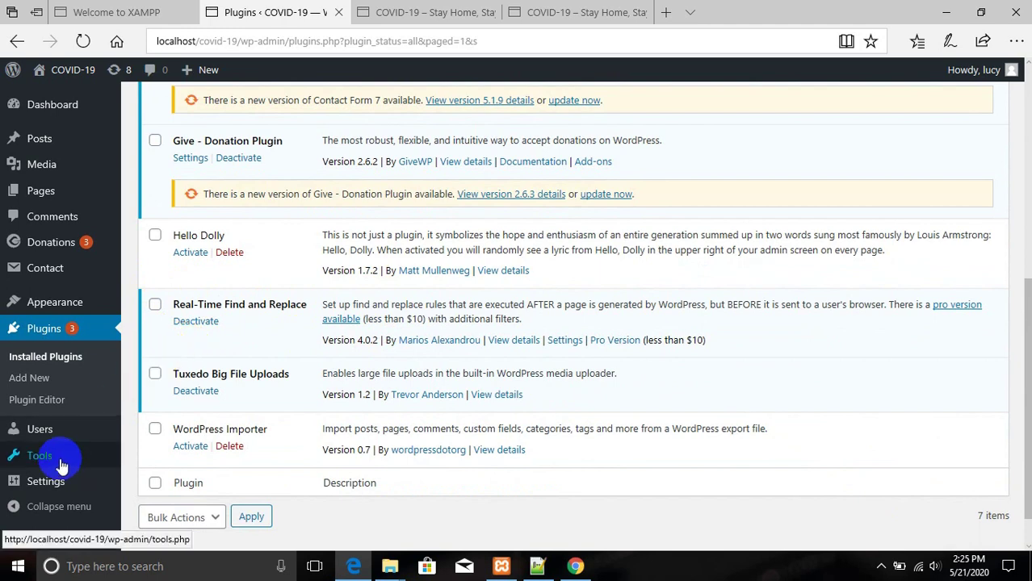
{"action": "mouse_move", "coordinate": [60, 459]}
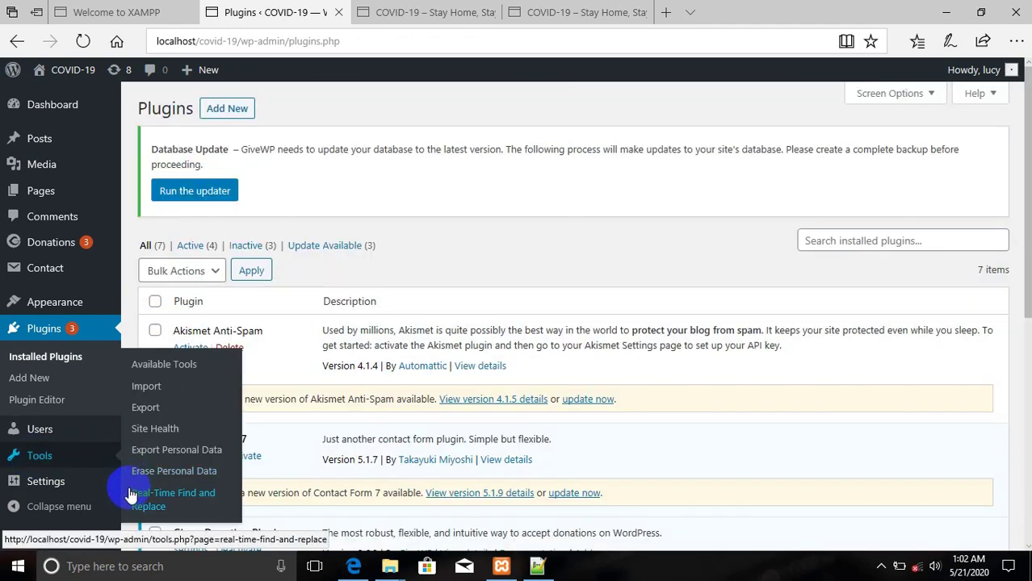
{"action": "left_click", "coordinate": [212, 502]}
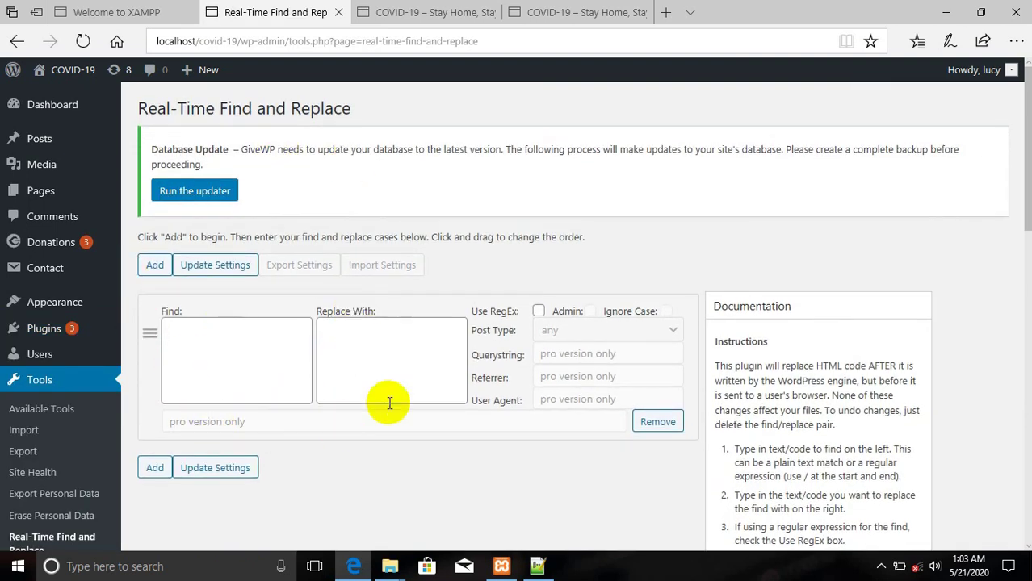
Examine the rule's Find and Replace With fields and read the plugin's documentation instructions.
{"action": "left_click", "coordinate": [179, 356]}
{"action": "left_click", "coordinate": [386, 348]}
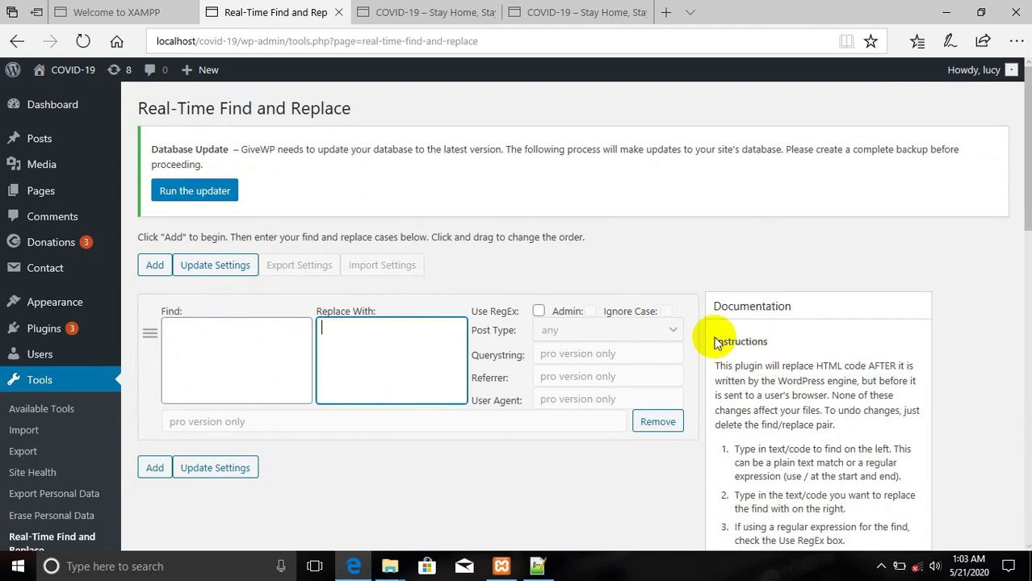
{"action": "left_click_drag", "start_coordinate": [717, 343], "coordinate": [871, 511]}
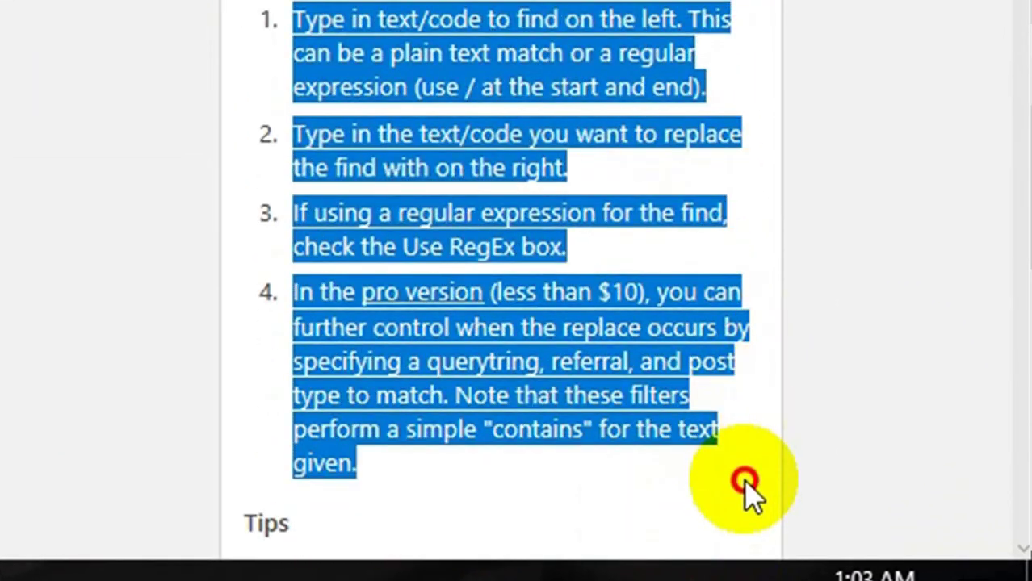
{"action": "left_click_drag", "start_coordinate": [744, 479], "coordinate": [229, 121]}
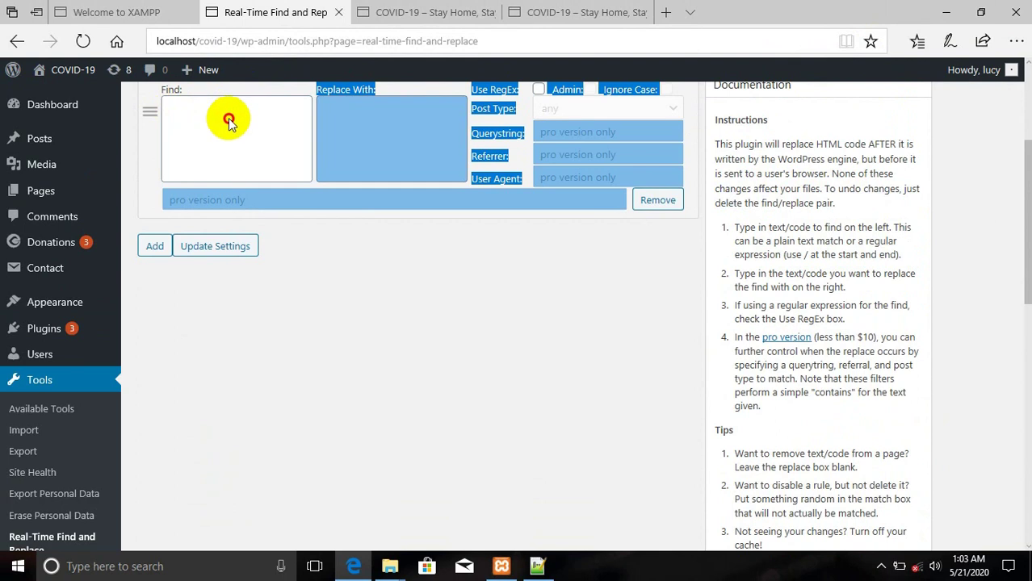
{"action": "left_click", "coordinate": [229, 120]}
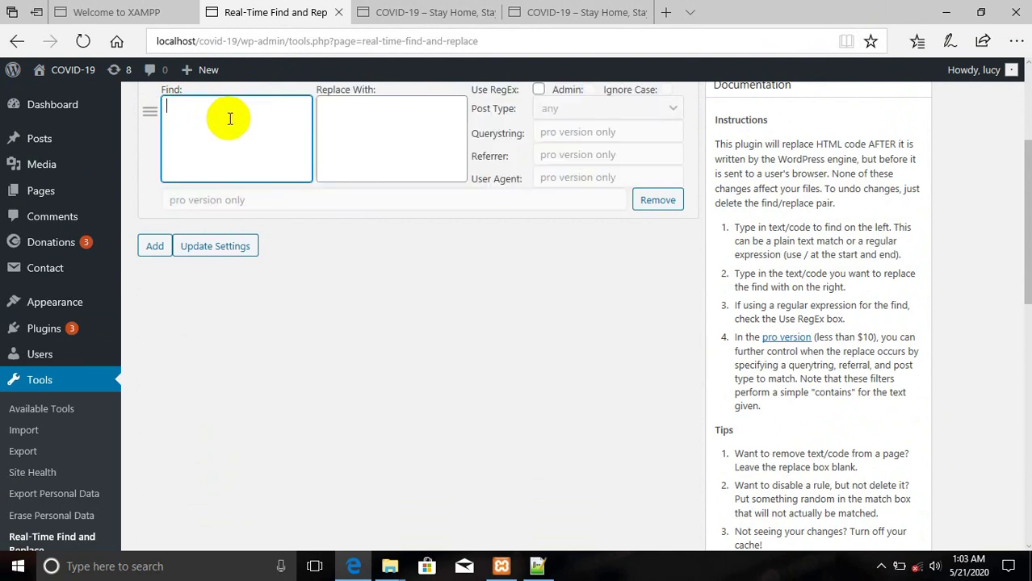
{"action": "left_click", "coordinate": [357, 262]}
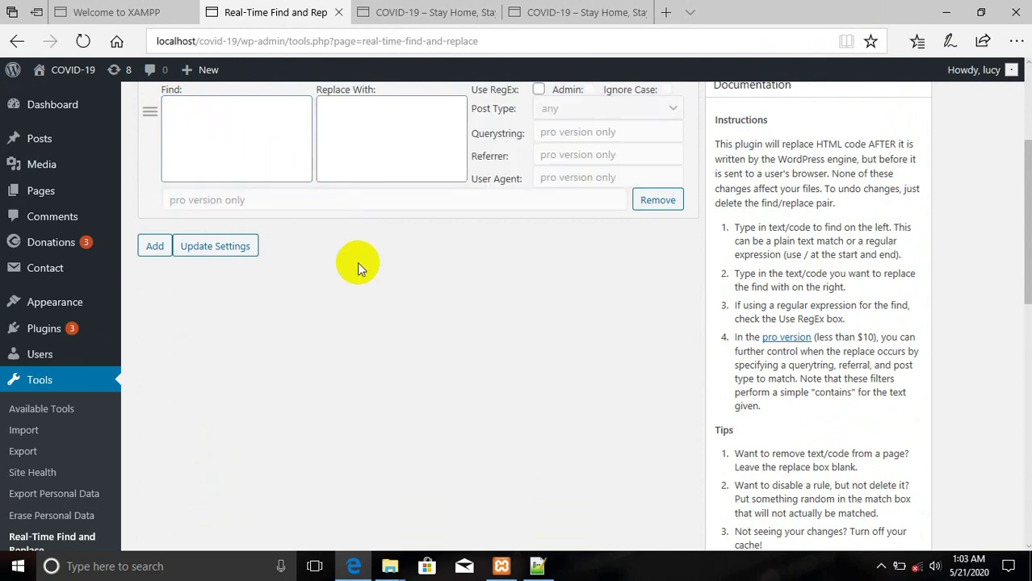
{"action": "scroll", "coordinate": [357, 262], "scroll_direction": "up", "scroll_amount": 3}
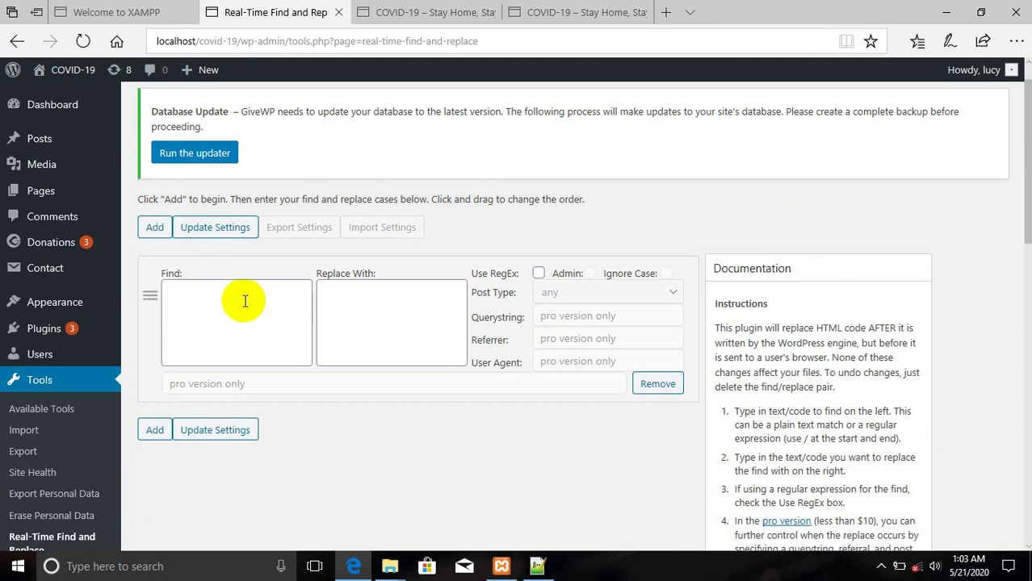
Inspect the "Powered by WordPress and Merlin" credit in the footer of the COVID-19 home page.
{"action": "left_click", "coordinate": [420, 12]}
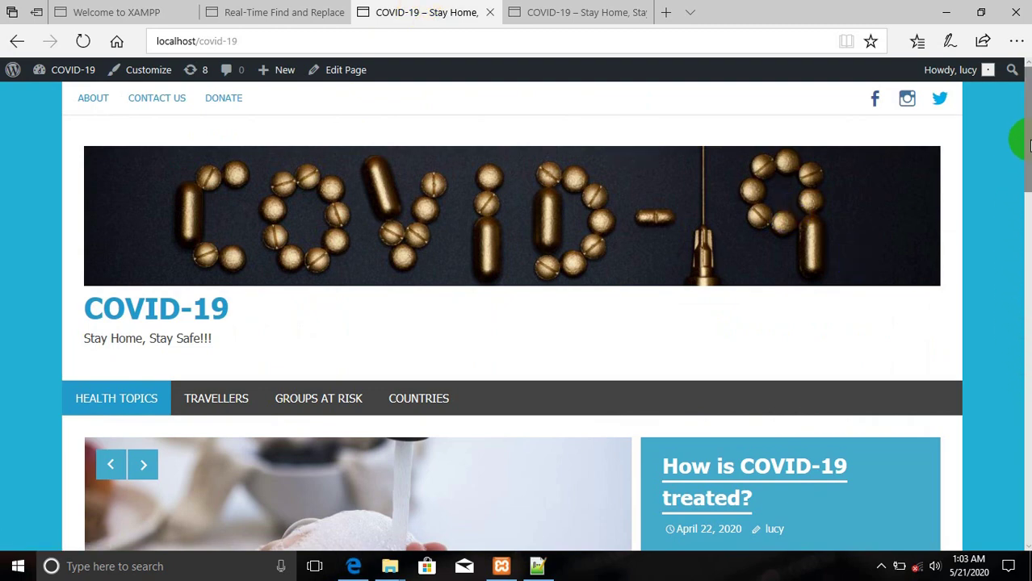
{"action": "scroll", "coordinate": [1016, 139], "scroll_direction": "down", "scroll_amount": 15}
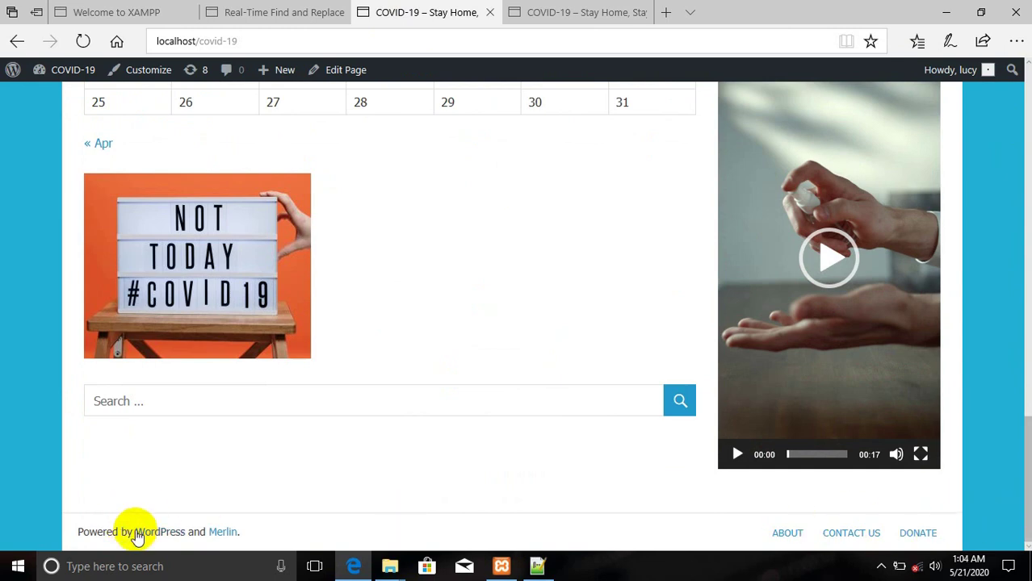
{"action": "scroll", "coordinate": [130, 529], "scroll_direction": "up", "scroll_amount": 1}
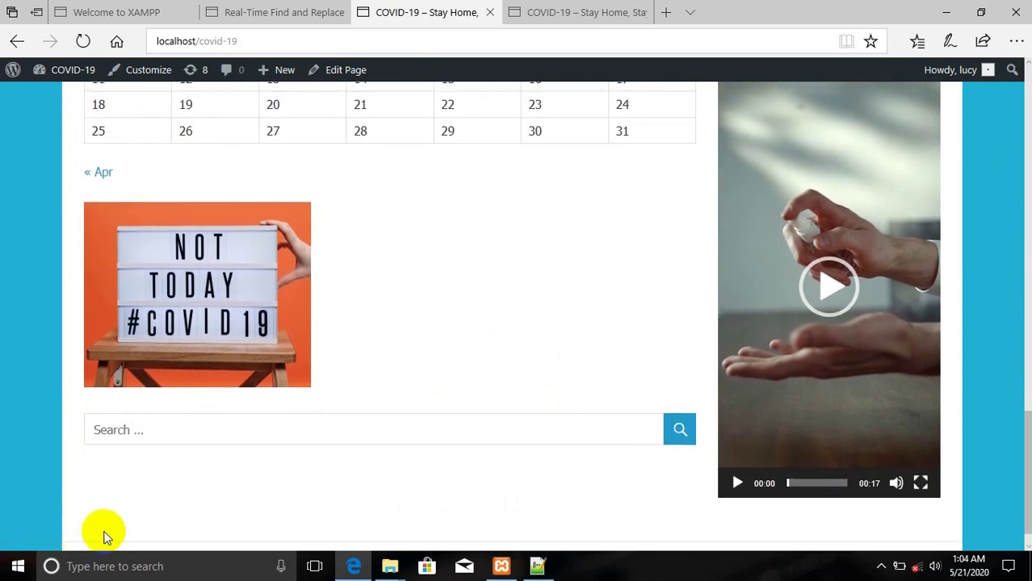
{"action": "scroll", "coordinate": [105, 536], "scroll_direction": "down", "scroll_amount": 1}
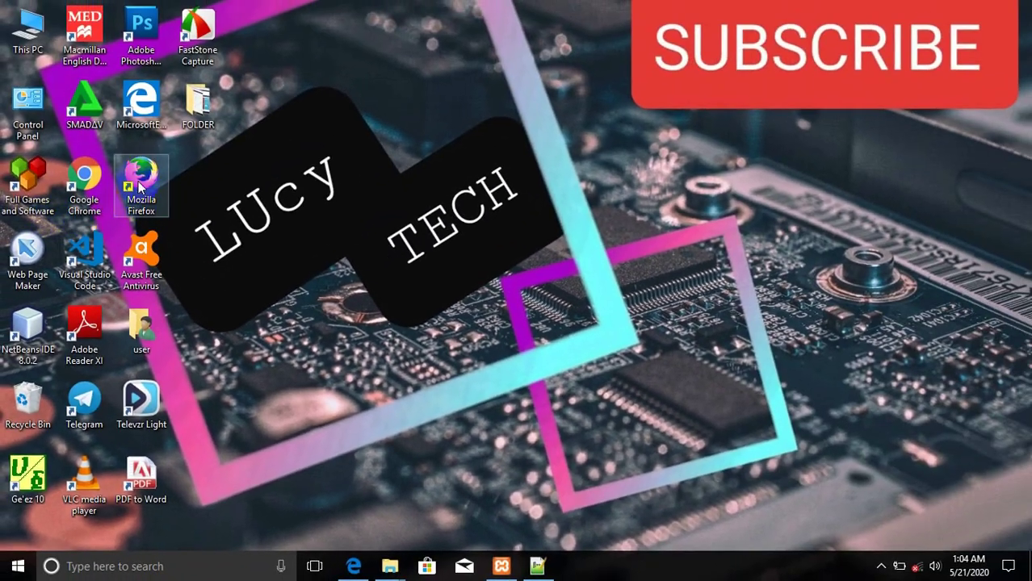
Launch Mozilla Firefox and copy the COVID-19 site's address from Microsoft Edge.
{"action": "double_click", "coordinate": [140, 178]}
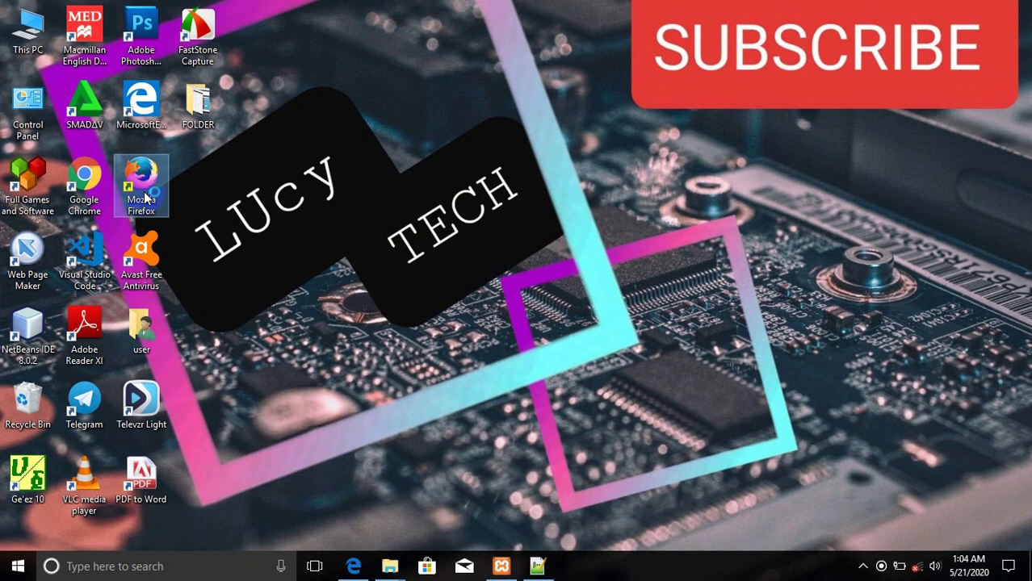
{"action": "left_click", "coordinate": [355, 568]}
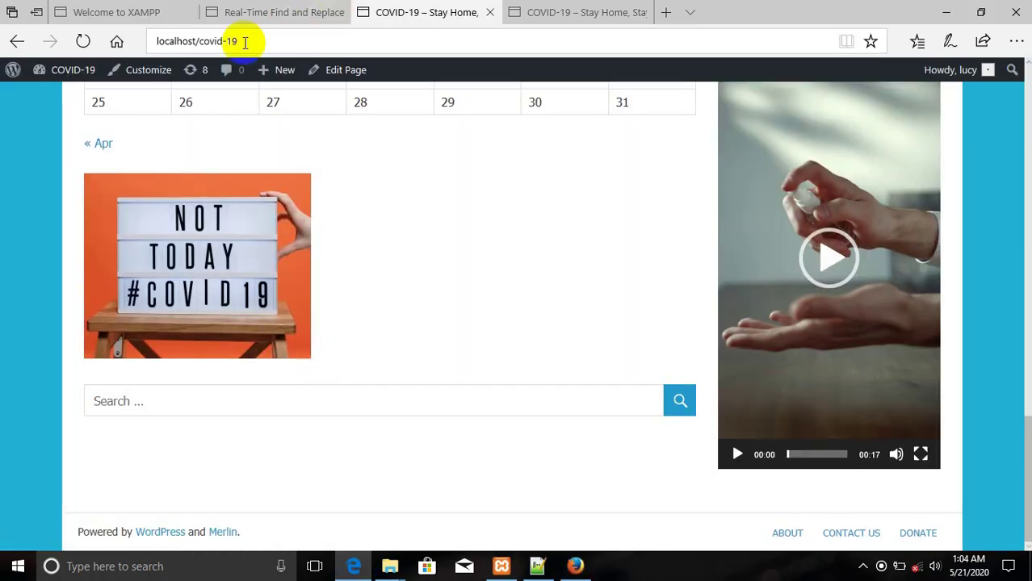
{"action": "left_click", "coordinate": [279, 40]}
{"action": "key", "text": "ctrl+c"}
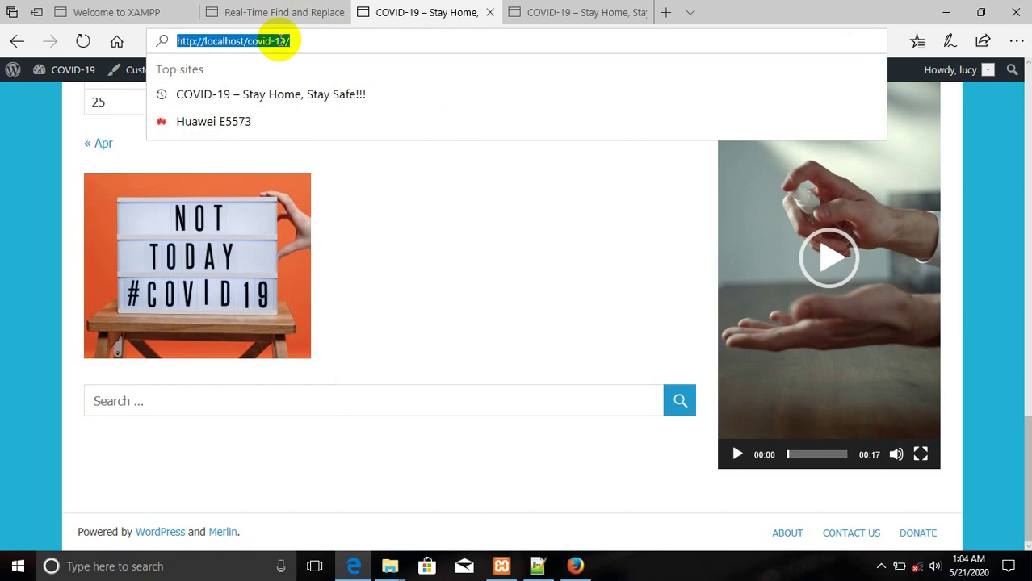
{"action": "left_click", "coordinate": [584, 559]}
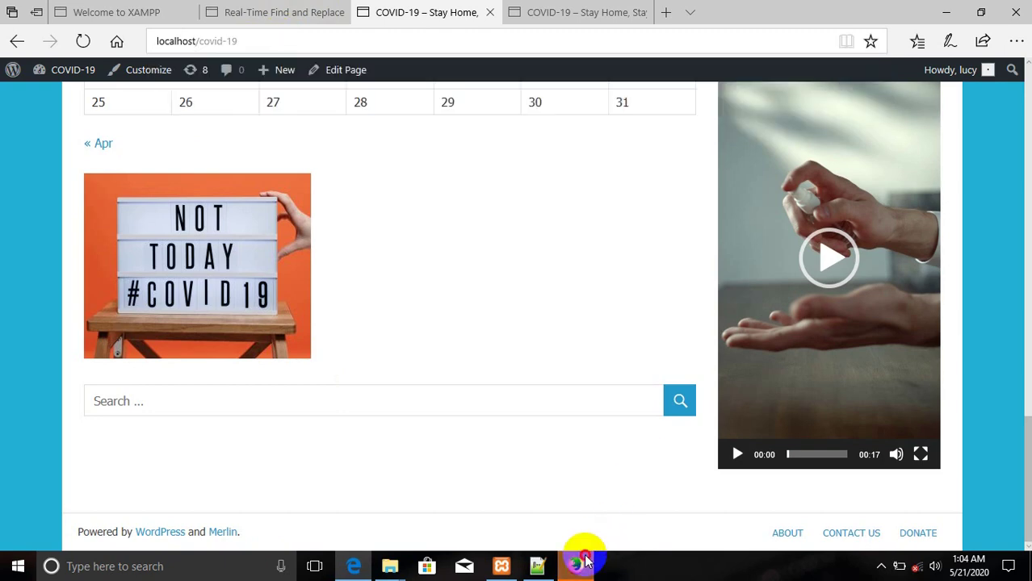
{"action": "left_click", "coordinate": [544, 309]}
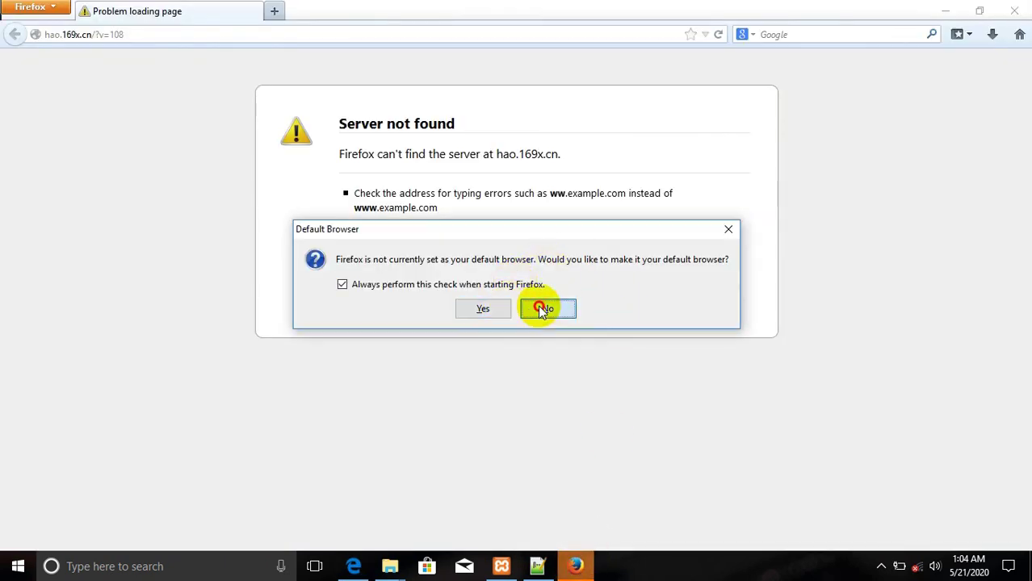
{"action": "left_click", "coordinate": [186, 34]}
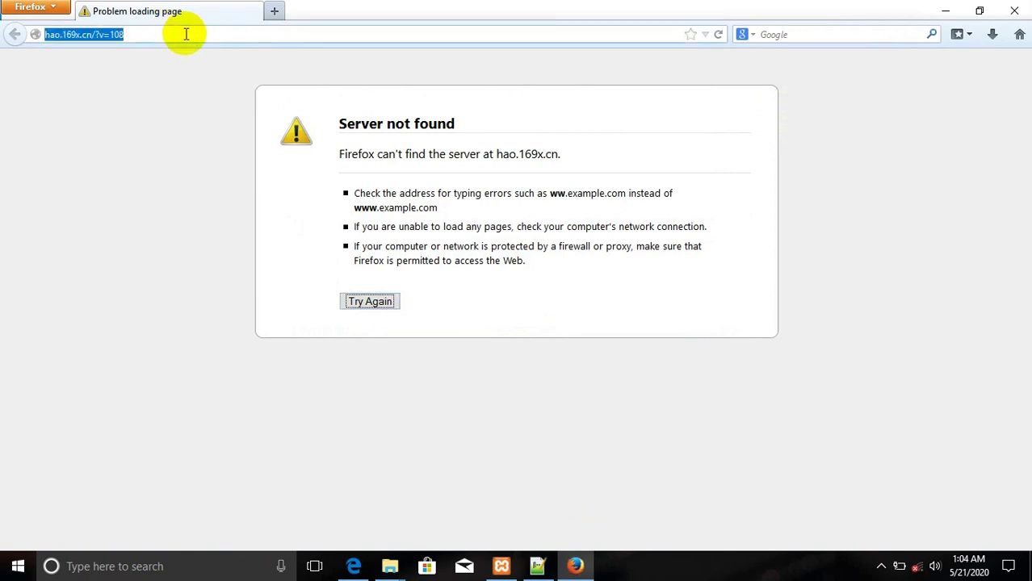
{"action": "key", "text": "BackSpace"}
{"action": "key", "text": "ctrl+v"}
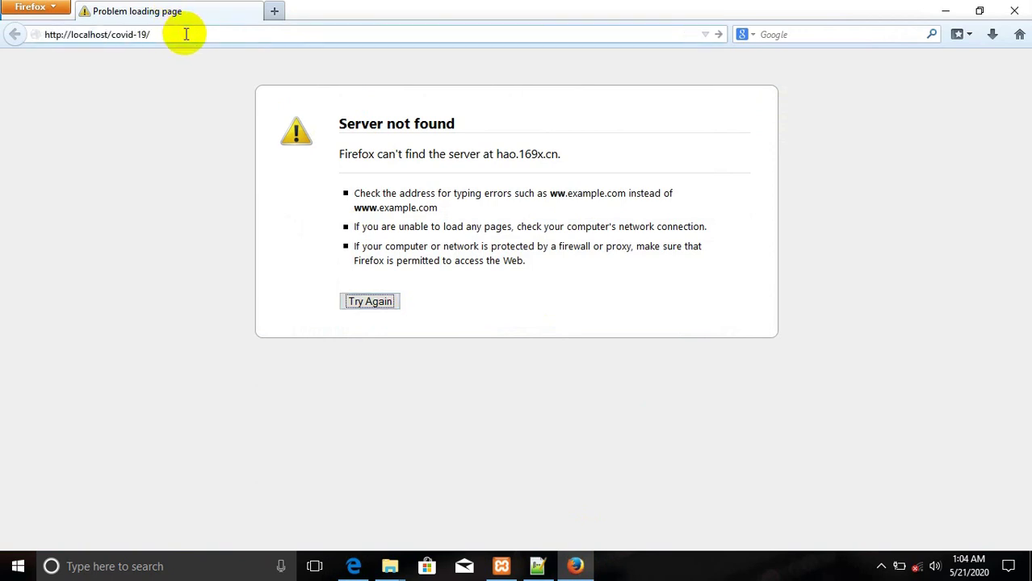
{"action": "key", "text": "Return"}
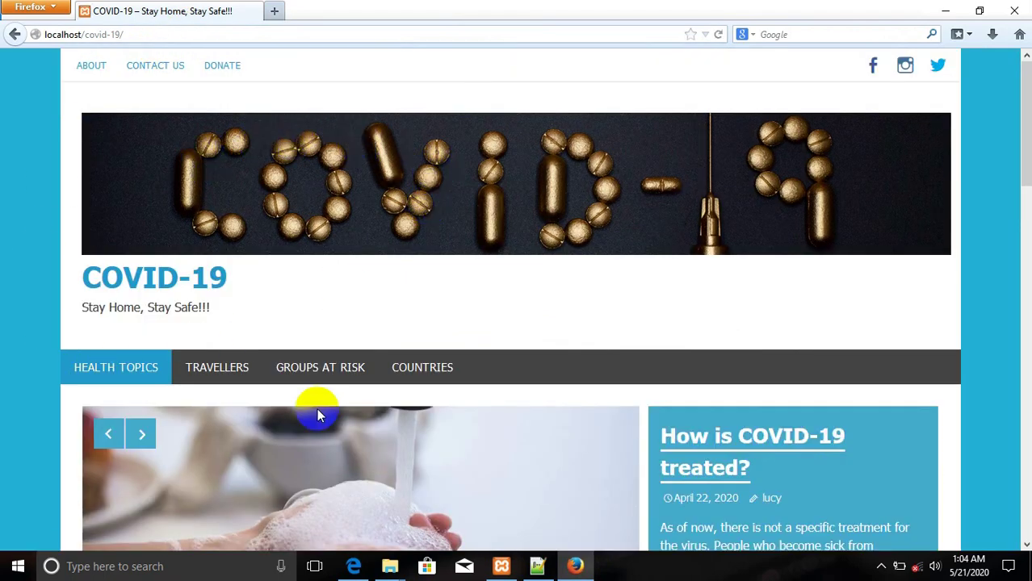
Go to the "Powered by WordPress and Merlin" footer credit and open the home page's source code.
{"action": "scroll", "coordinate": [316, 408], "scroll_direction": "down", "scroll_amount": 15}
{"action": "scroll", "coordinate": [317, 414], "scroll_direction": "down", "scroll_amount": 3}
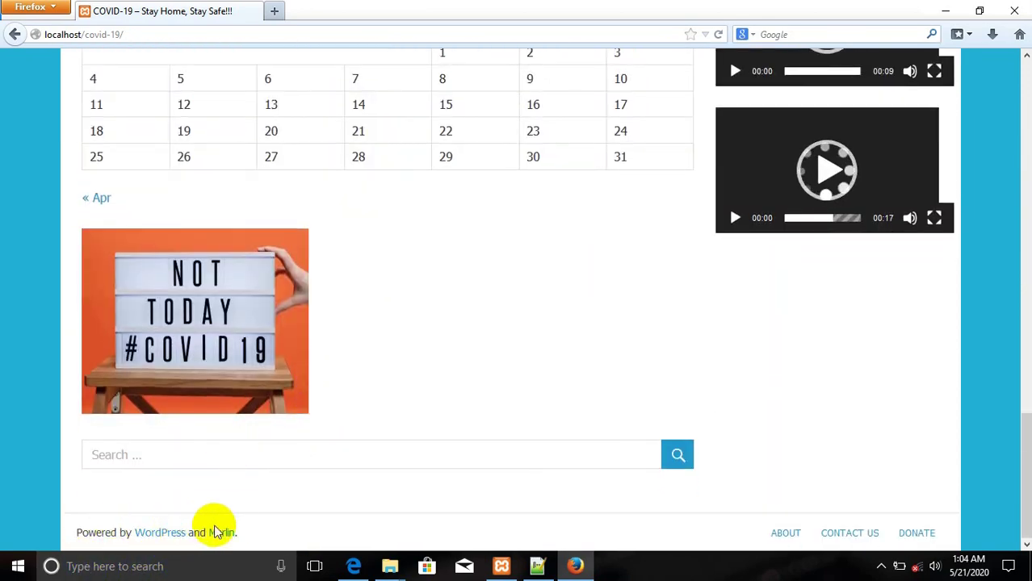
{"action": "right_click", "coordinate": [464, 251]}
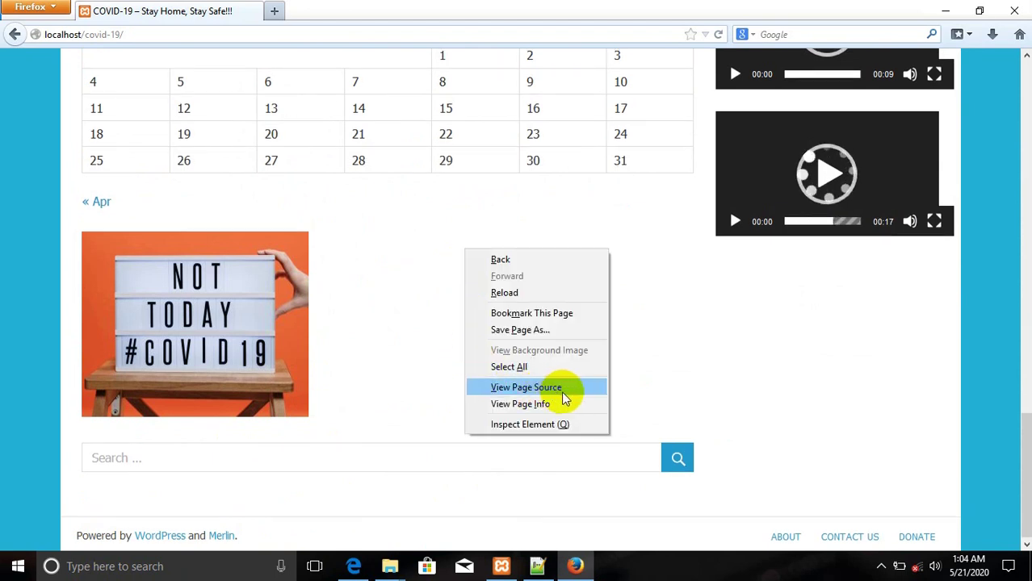
{"action": "scroll", "coordinate": [565, 392], "scroll_direction": "up", "scroll_amount": 1}
{"action": "left_click", "coordinate": [560, 388]}
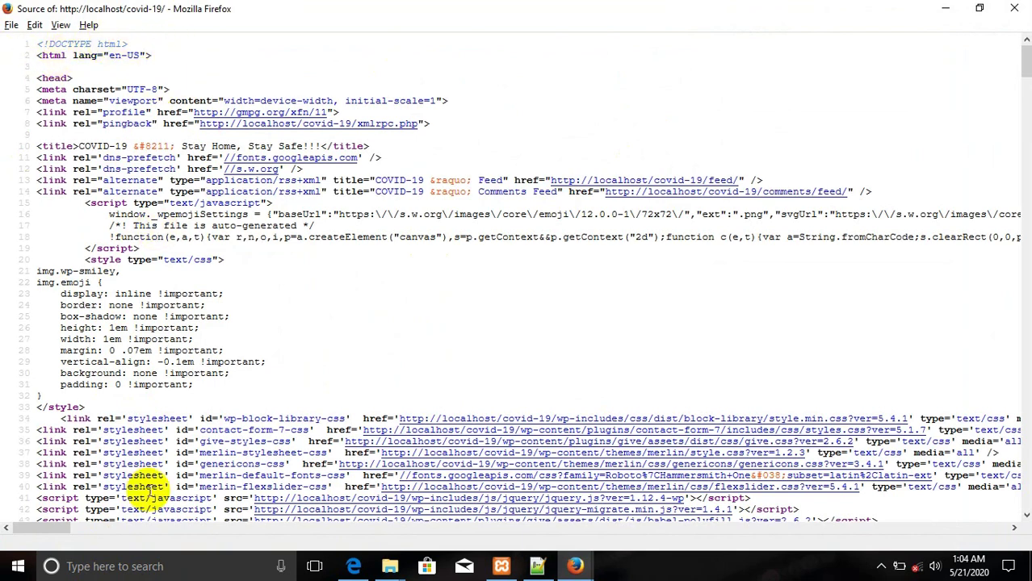
Search the page source for "powered" and bring the whole footer credit line into view.
{"action": "key", "text": "ctrl+End"}
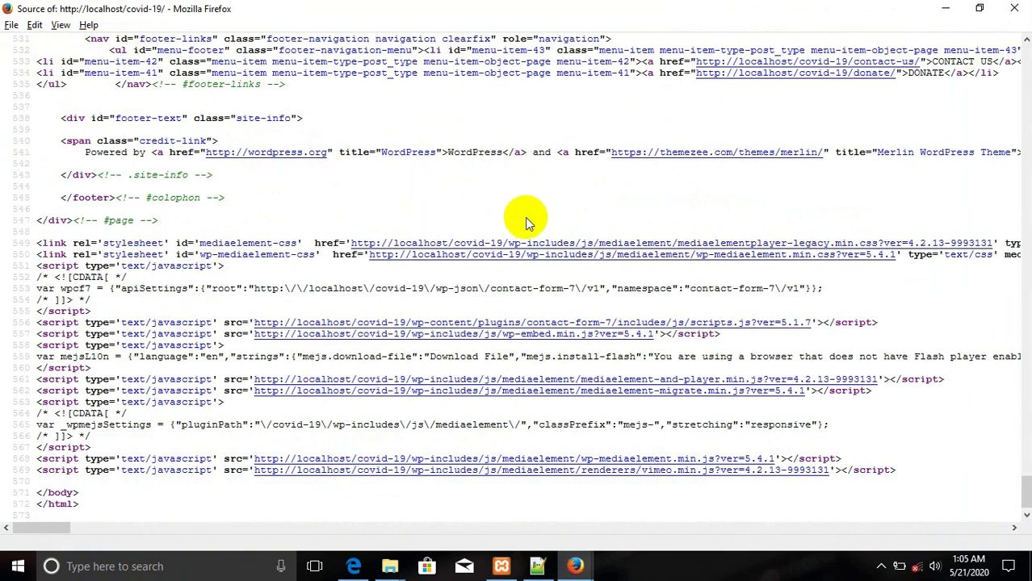
{"action": "key", "text": "ctrl+f"}
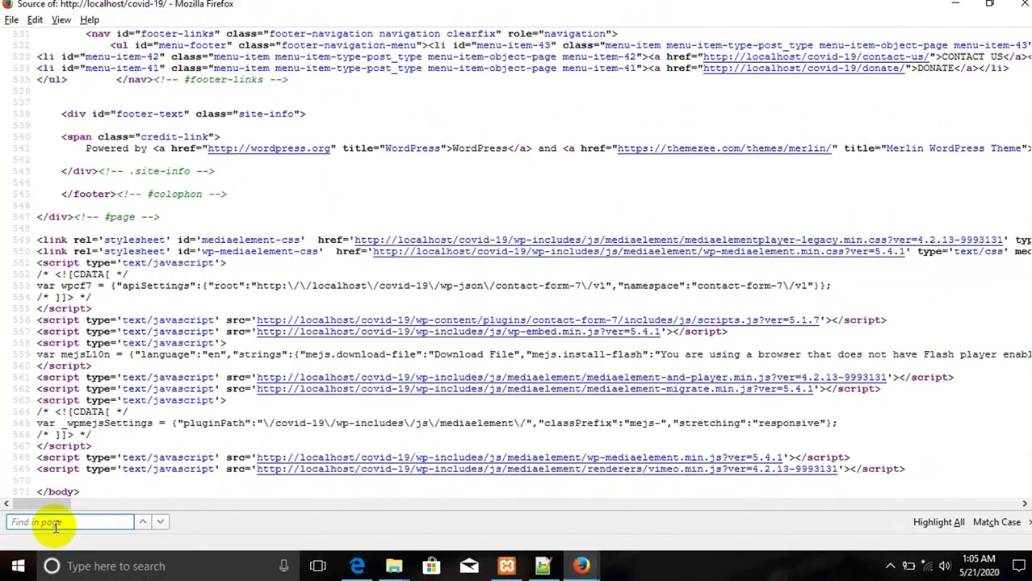
{"action": "type", "text": "power"}
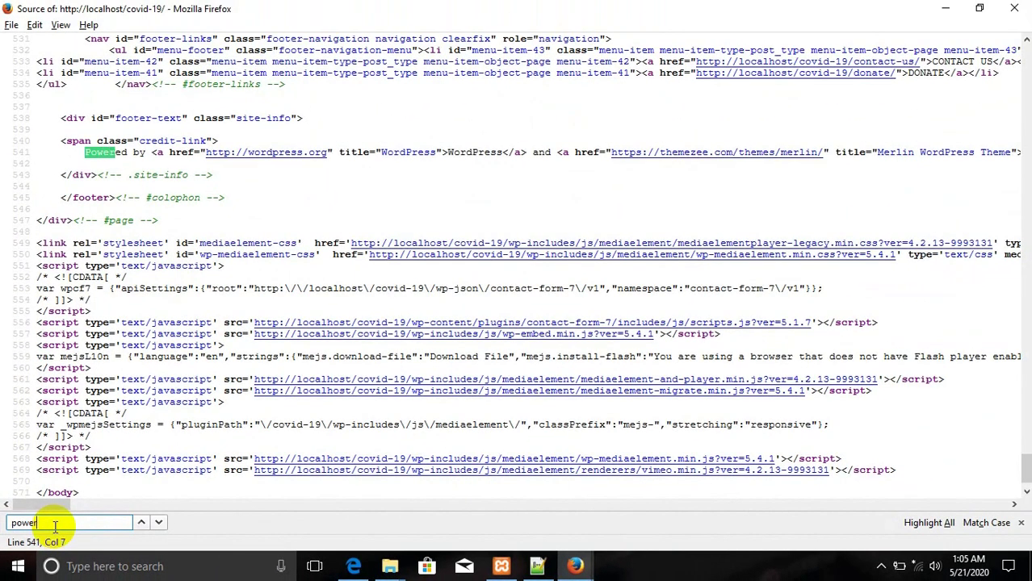
{"action": "type", "text": "ed"}
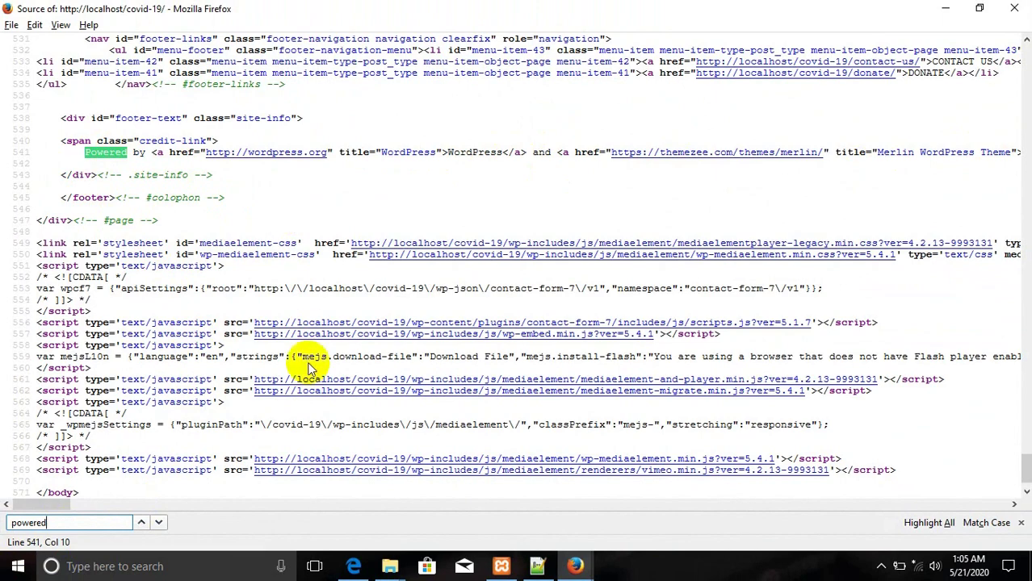
{"action": "left_click", "coordinate": [50, 507]}
{"action": "left_click_drag", "start_coordinate": [50, 507], "coordinate": [57, 509]}
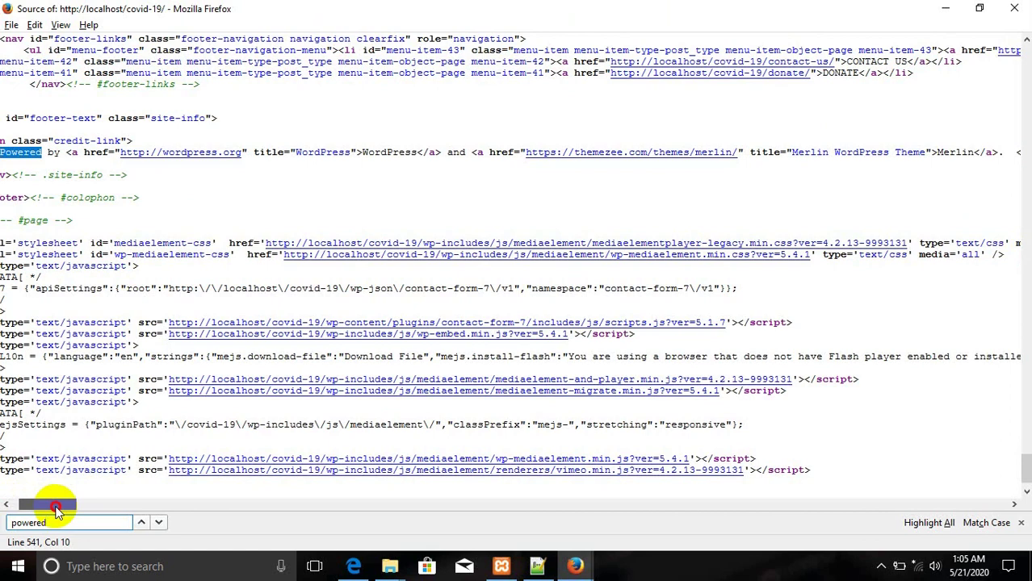
{"action": "left_click_drag", "start_coordinate": [55, 507], "coordinate": [56, 510]}
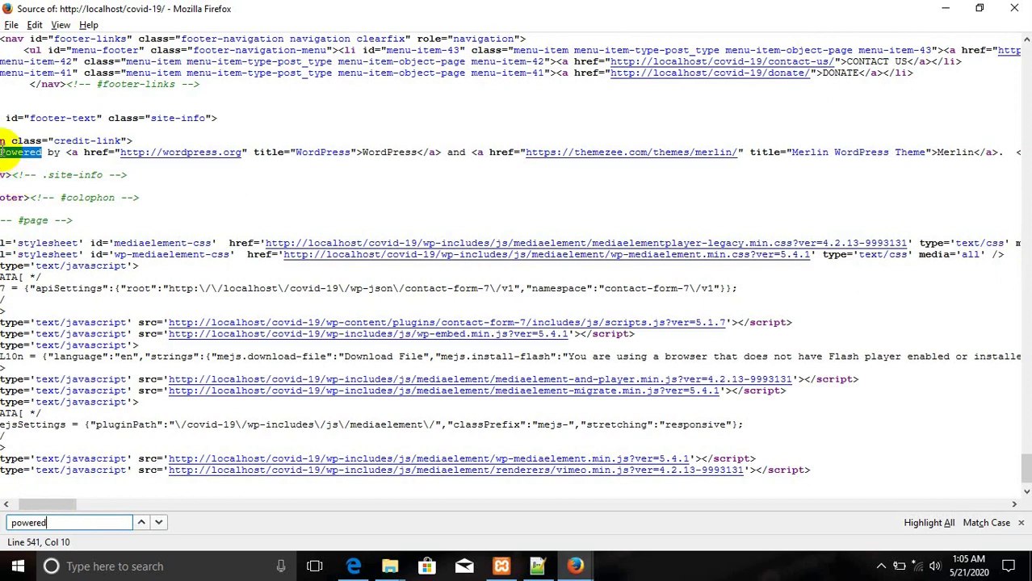
Select and copy the credit code on line 541, from "Powered by" through the Merlin link's closing tag and period.
{"action": "left_click", "coordinate": [12, 144]}
{"action": "triple_click", "coordinate": [33, 149]}
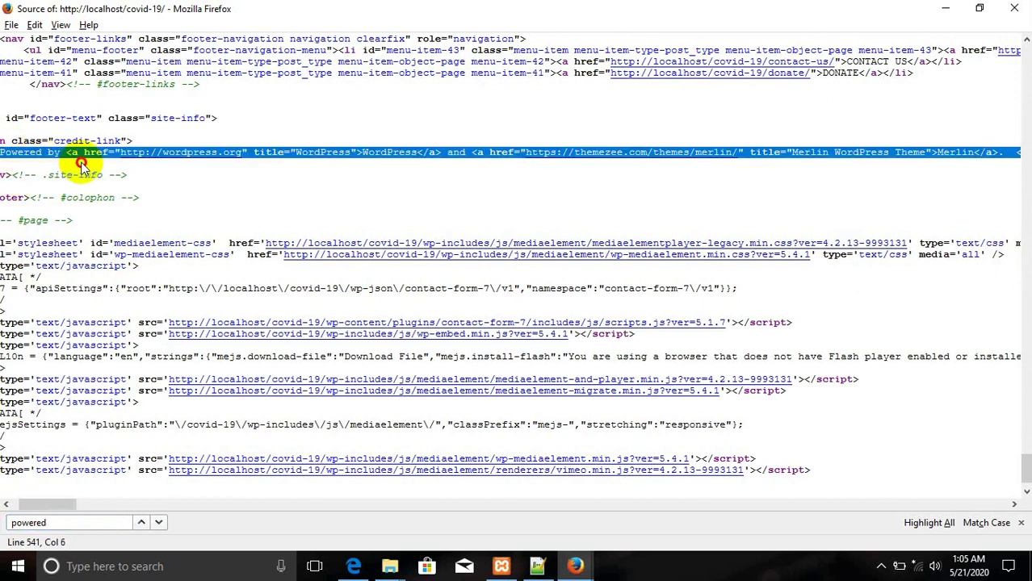
{"action": "left_click", "coordinate": [384, 146]}
{"action": "left_click_drag", "start_coordinate": [384, 145], "coordinate": [1007, 153]}
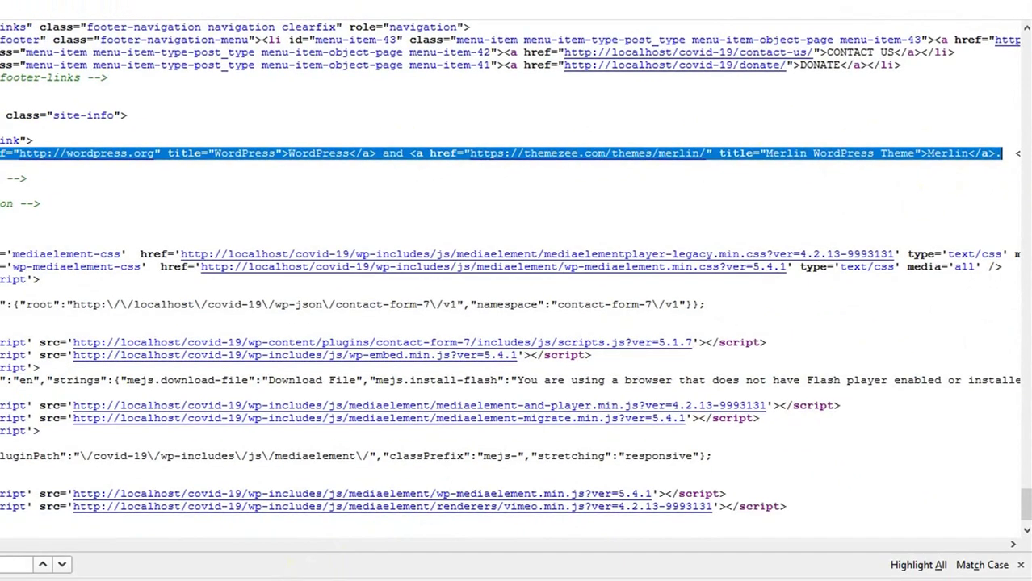
Switch to Microsoft Edge and paste the copied credit code into the Find field of the Real-Time Find and Replace rule.
{"action": "left_click", "coordinate": [359, 561]}
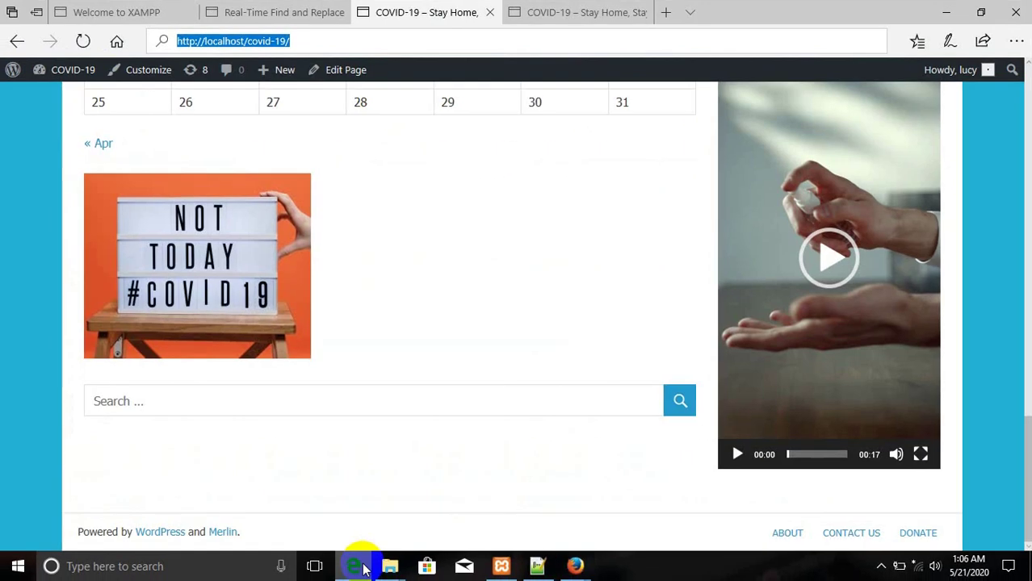
{"action": "left_click", "coordinate": [297, 14]}
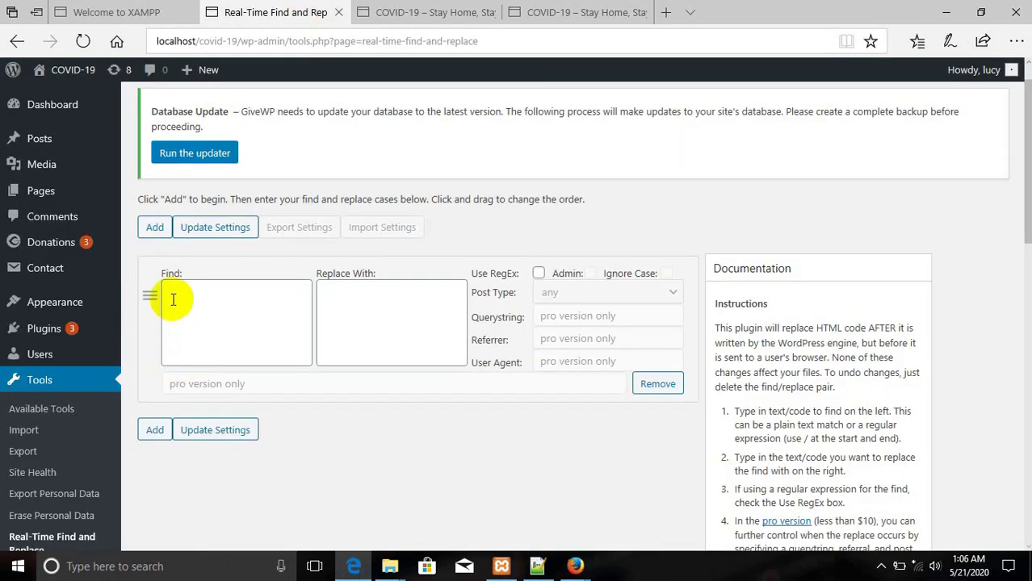
{"action": "left_click", "coordinate": [172, 299]}
{"action": "key", "text": "ctrl+v"}
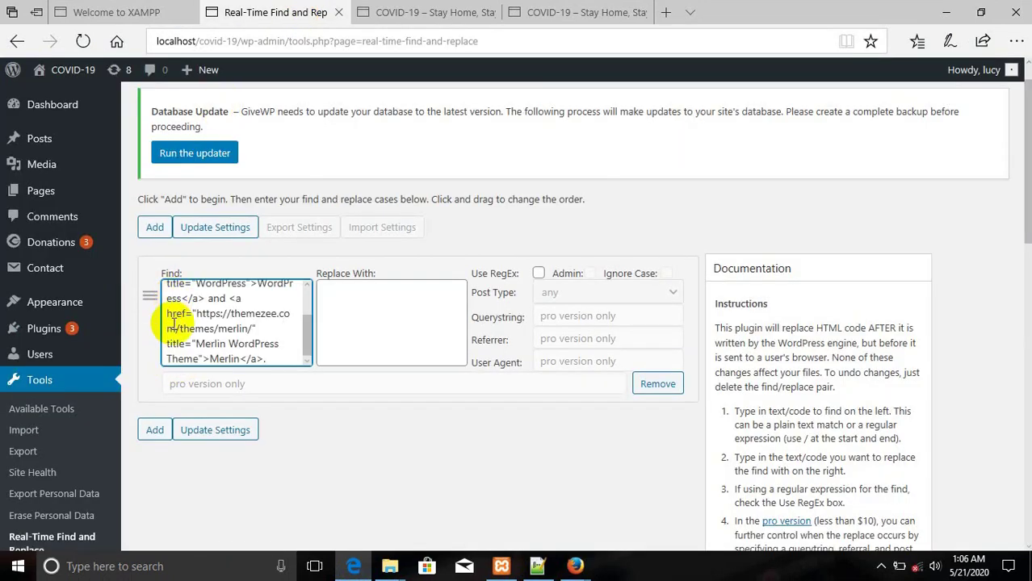
{"action": "left_click", "coordinate": [350, 315]}
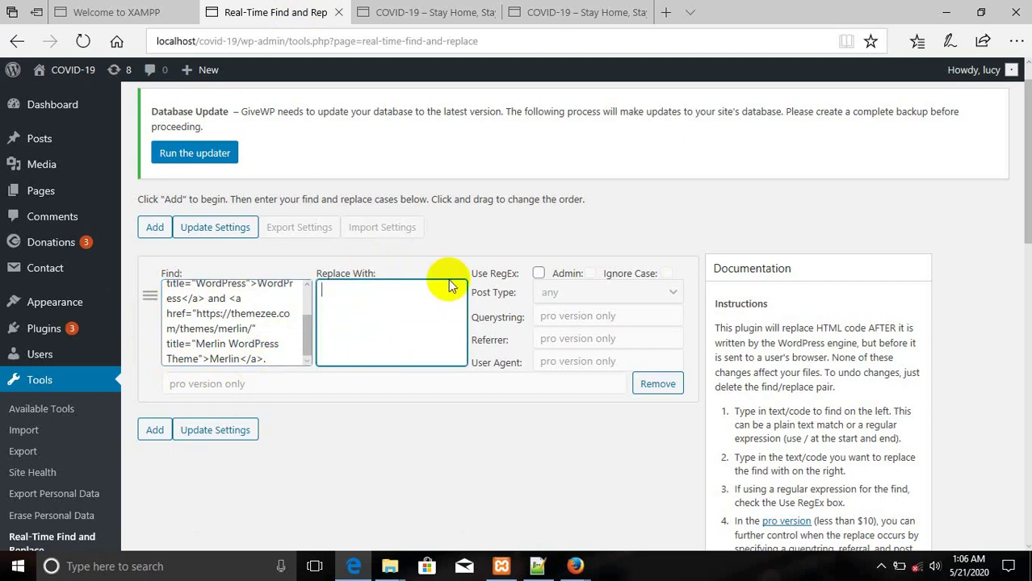
Go from the COVID-19 home page to its WordPress dashboard and start a new post.
{"action": "left_click", "coordinate": [423, 10]}
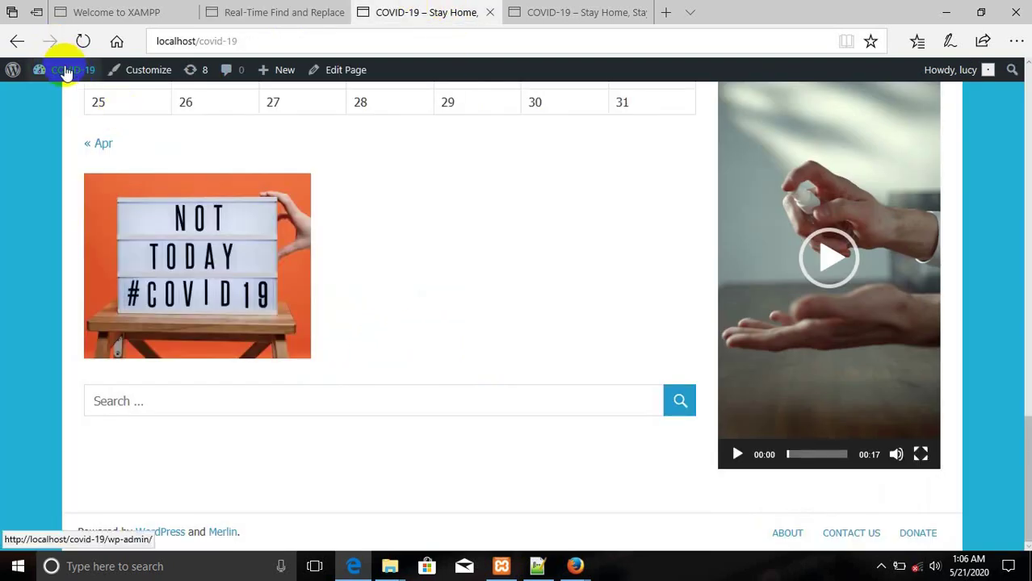
{"action": "mouse_move", "coordinate": [69, 78]}
{"action": "left_click", "coordinate": [55, 98]}
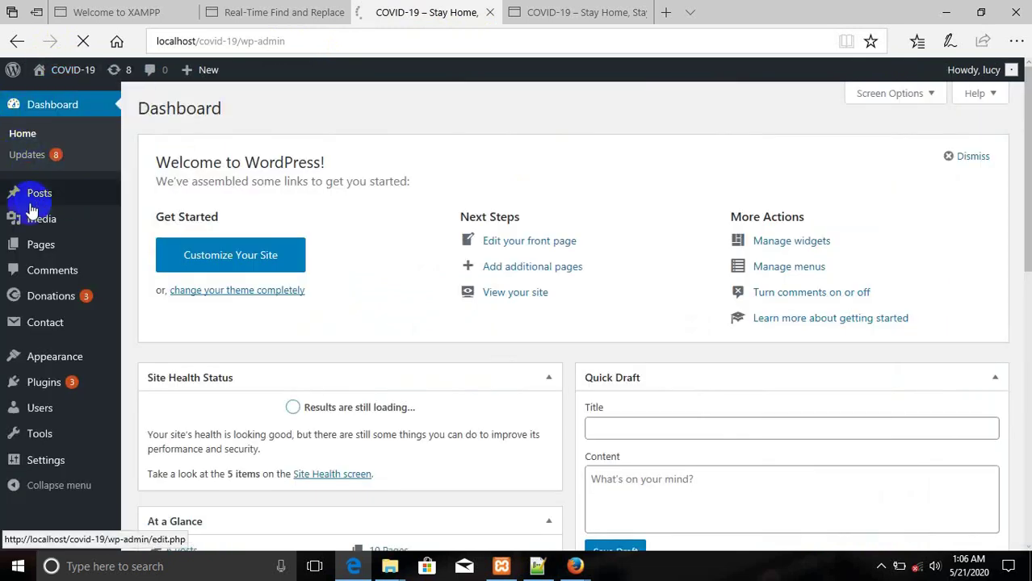
{"action": "mouse_move", "coordinate": [38, 253]}
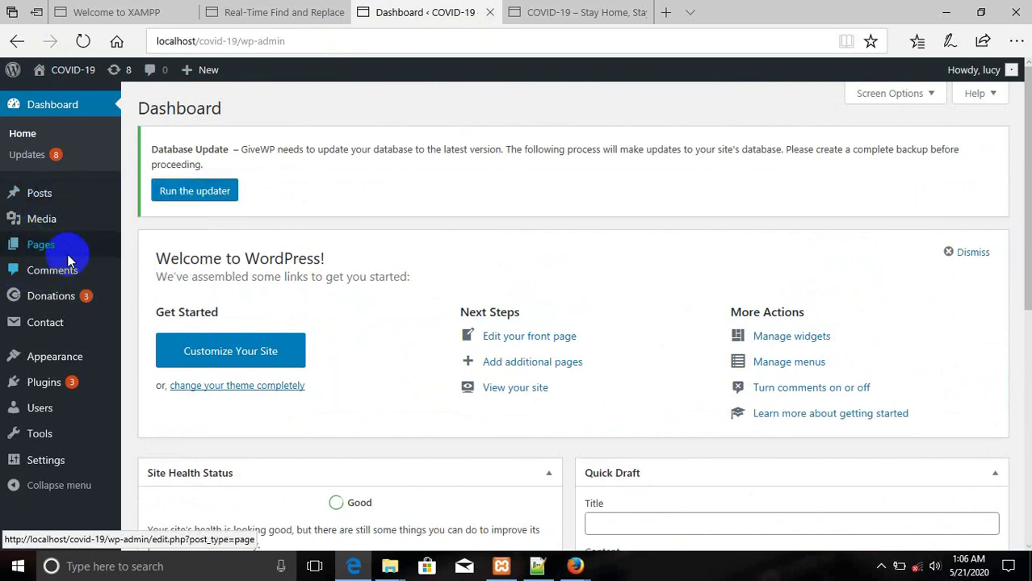
{"action": "mouse_move", "coordinate": [64, 200]}
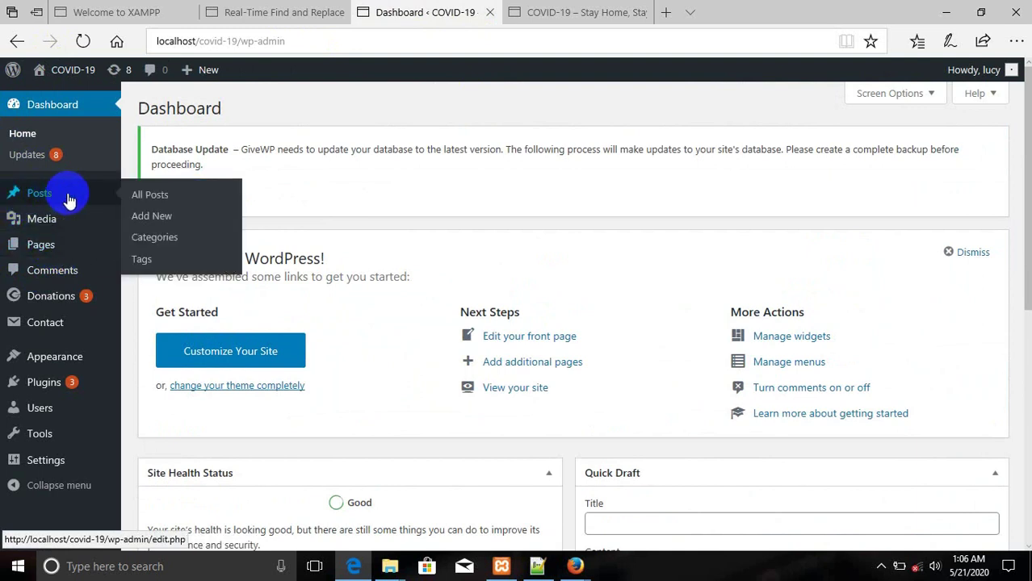
{"action": "left_click", "coordinate": [153, 216]}
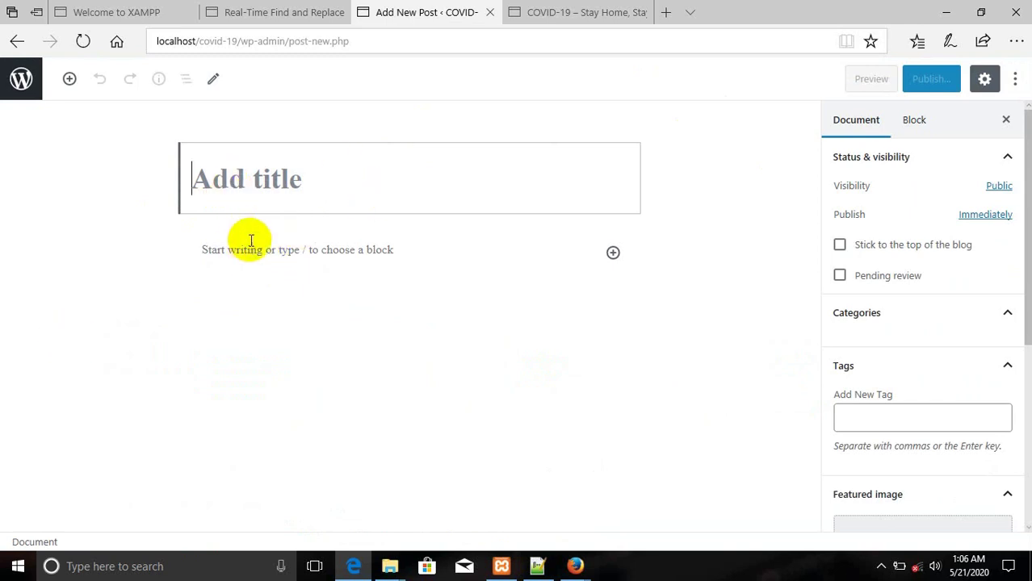
Write "Copy right 2020 | Designed by Lucy Tech" as a paragraph in the new post's body.
{"action": "left_click", "coordinate": [220, 253]}
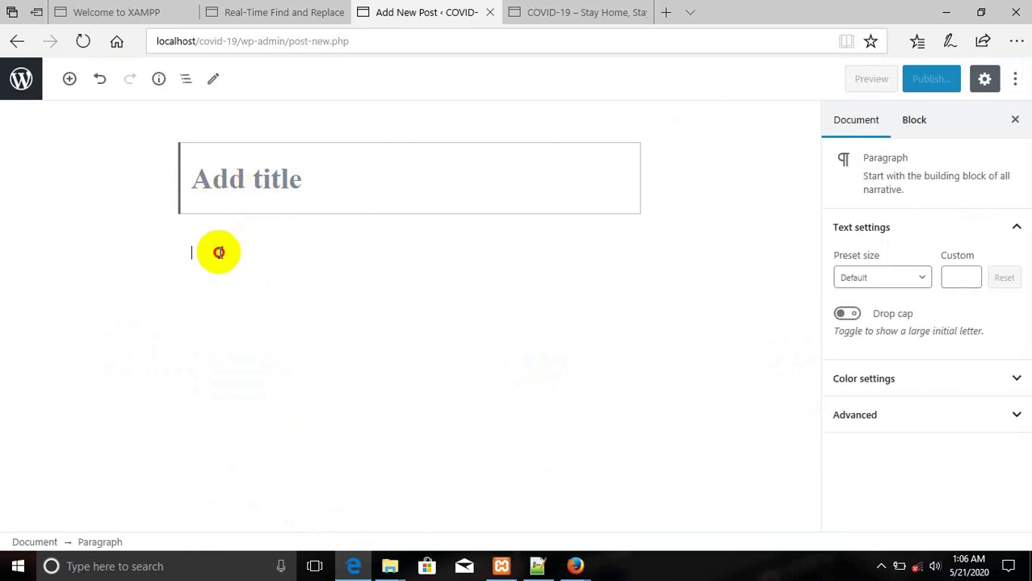
{"action": "type", "text": "c"}
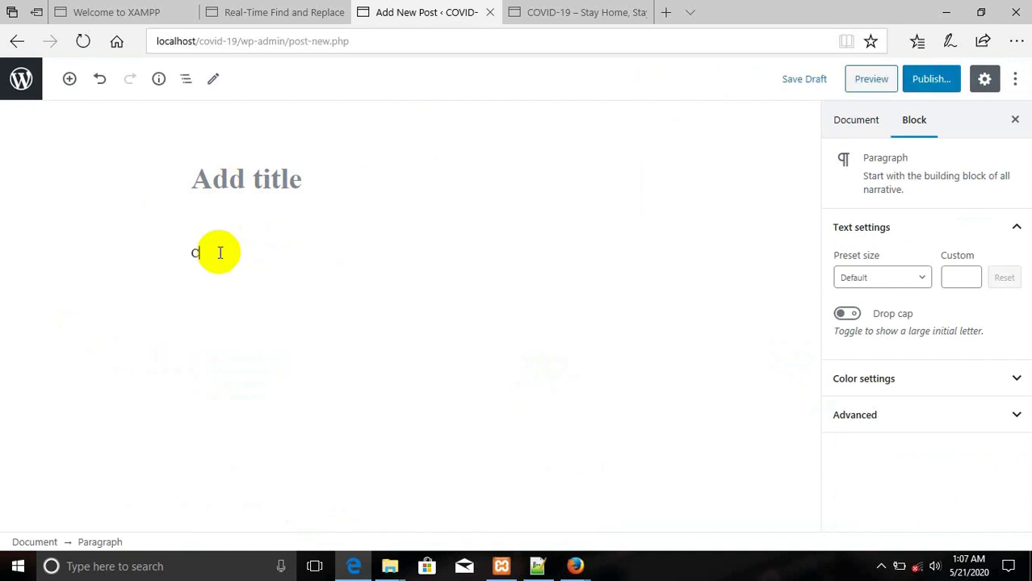
{"action": "type", "text": "opyright 2020"}
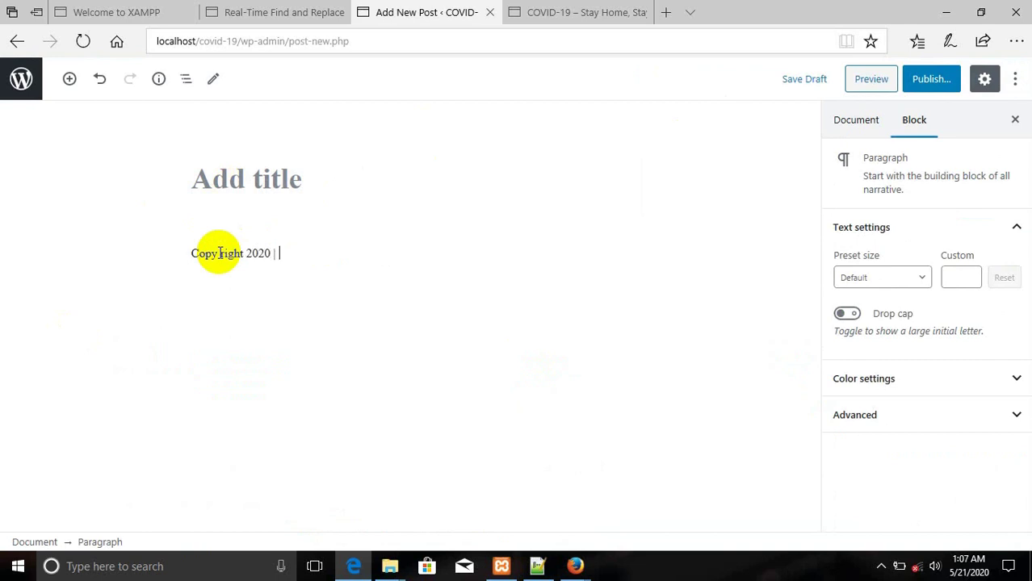
{"action": "type", "text": " | Designed by Lucy Tech"}
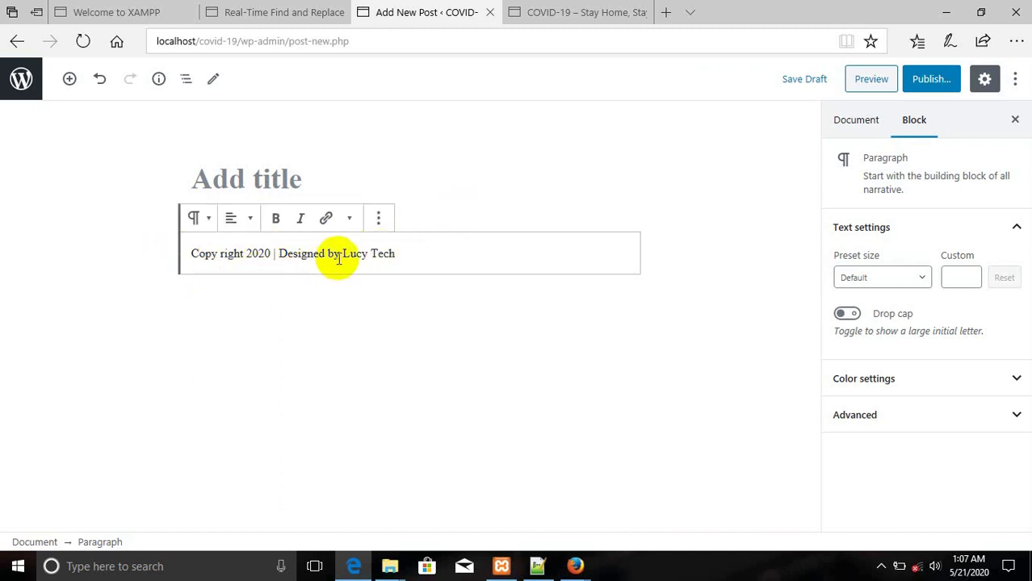
Make "Copy right" bold and "2020" italic in the paragraph.
{"action": "left_click_drag", "start_coordinate": [245, 253], "coordinate": [197, 253]}
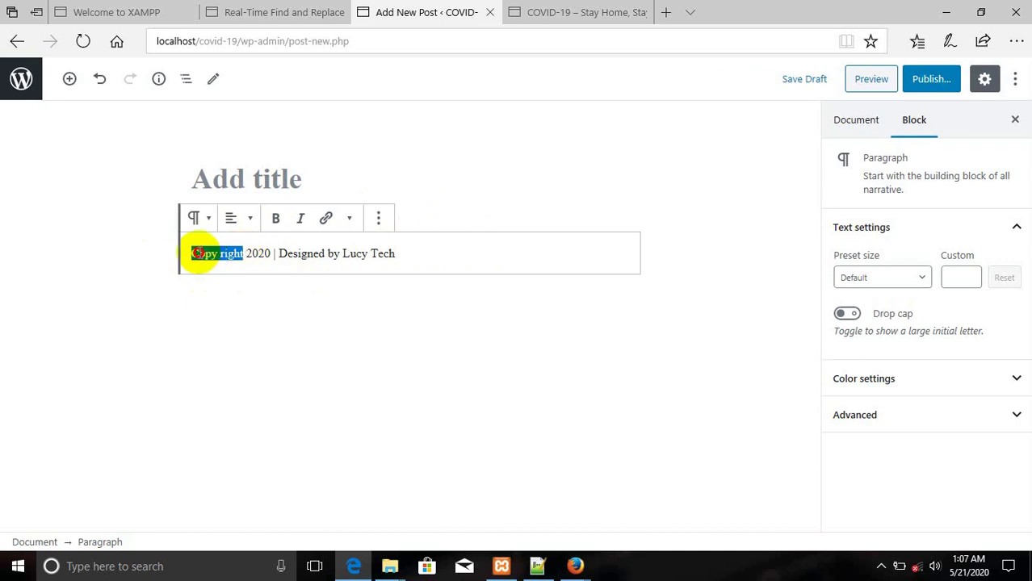
{"action": "left_click", "coordinate": [276, 219]}
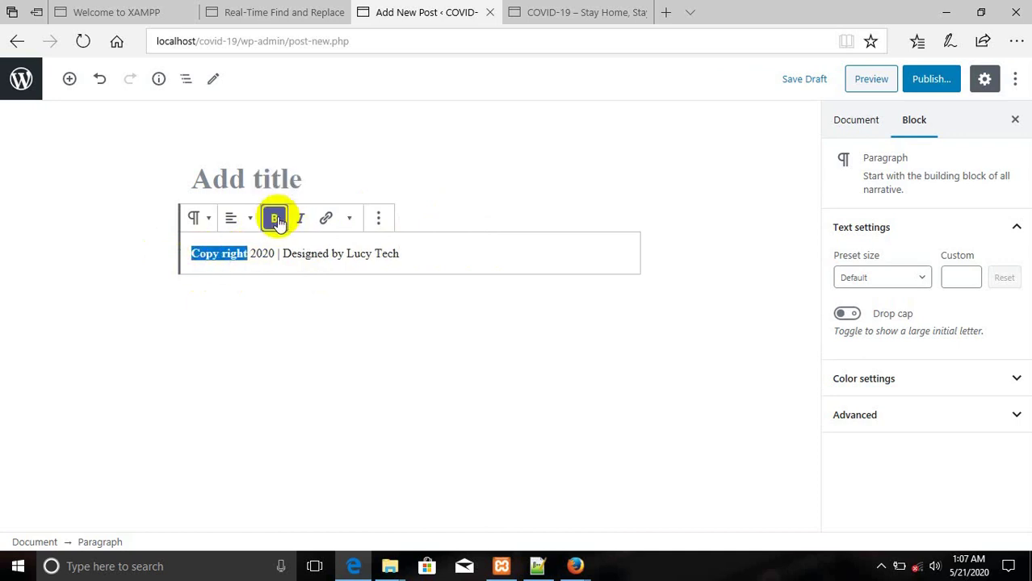
{"action": "left_click", "coordinate": [275, 255]}
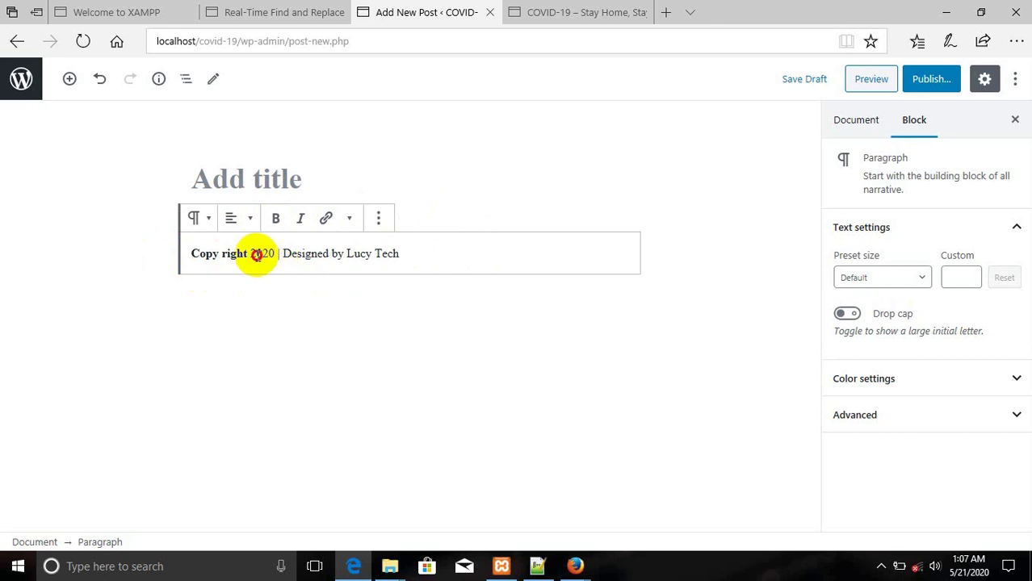
{"action": "double_click", "coordinate": [256, 253]}
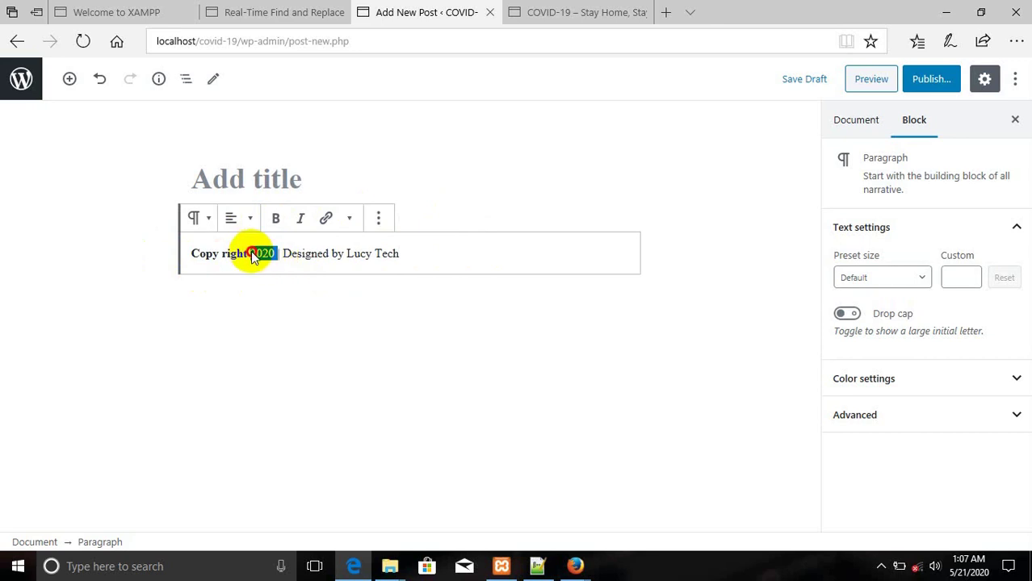
{"action": "left_click", "coordinate": [300, 219]}
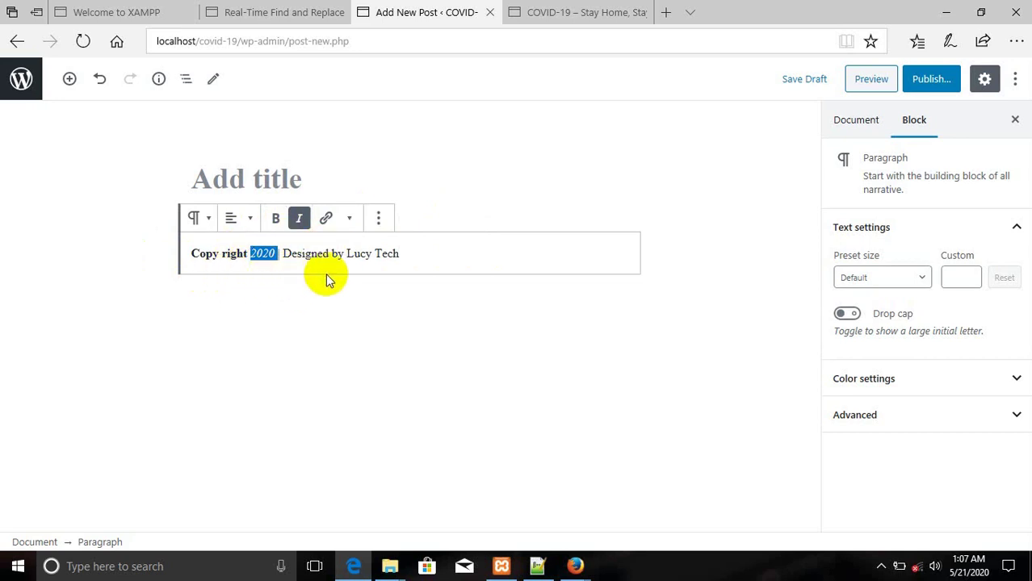
{"action": "left_click", "coordinate": [398, 254]}
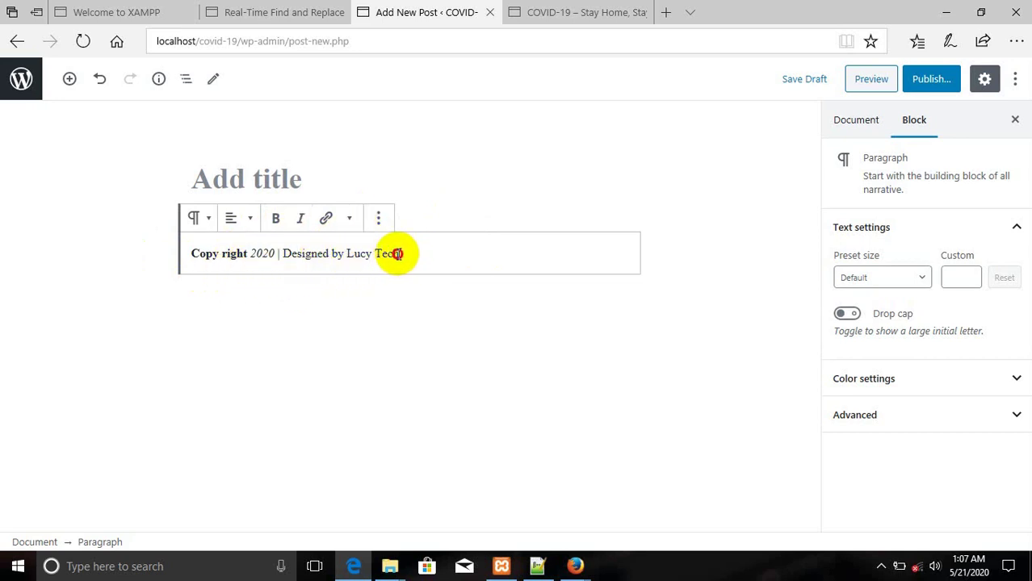
{"action": "left_click_drag", "start_coordinate": [398, 253], "coordinate": [353, 253]}
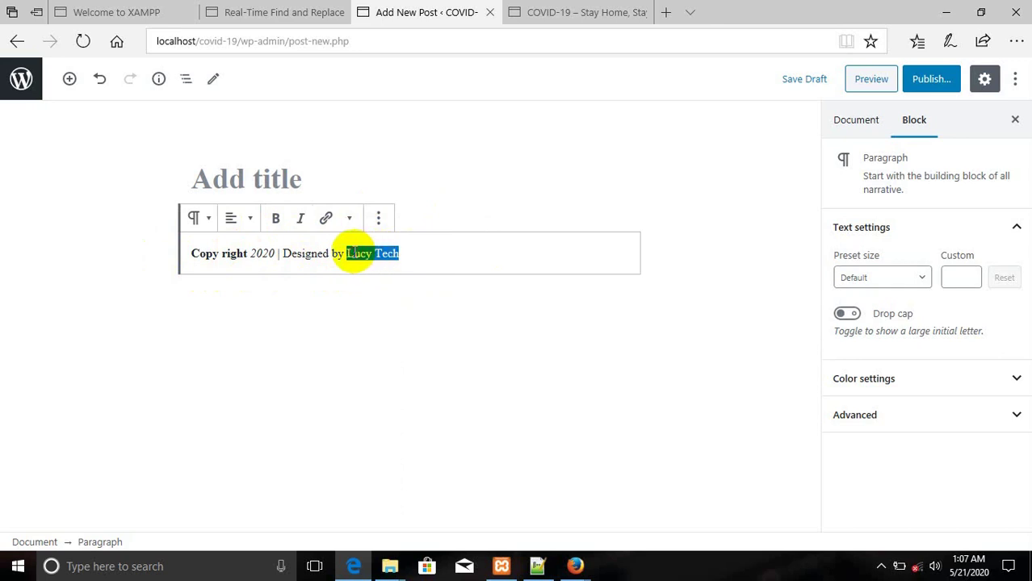
{"action": "left_click", "coordinate": [573, 12]}
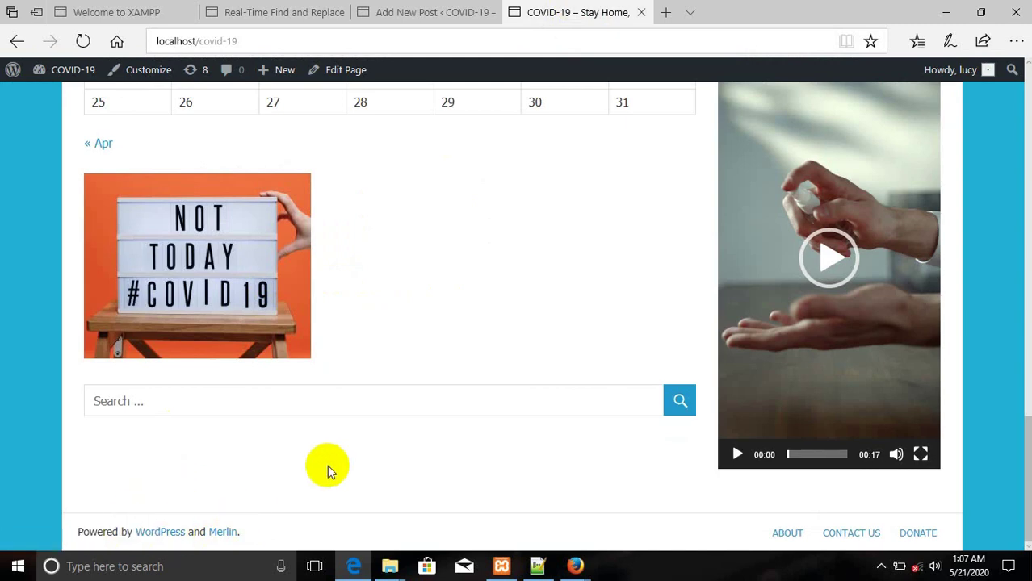
{"action": "left_click", "coordinate": [433, 16]}
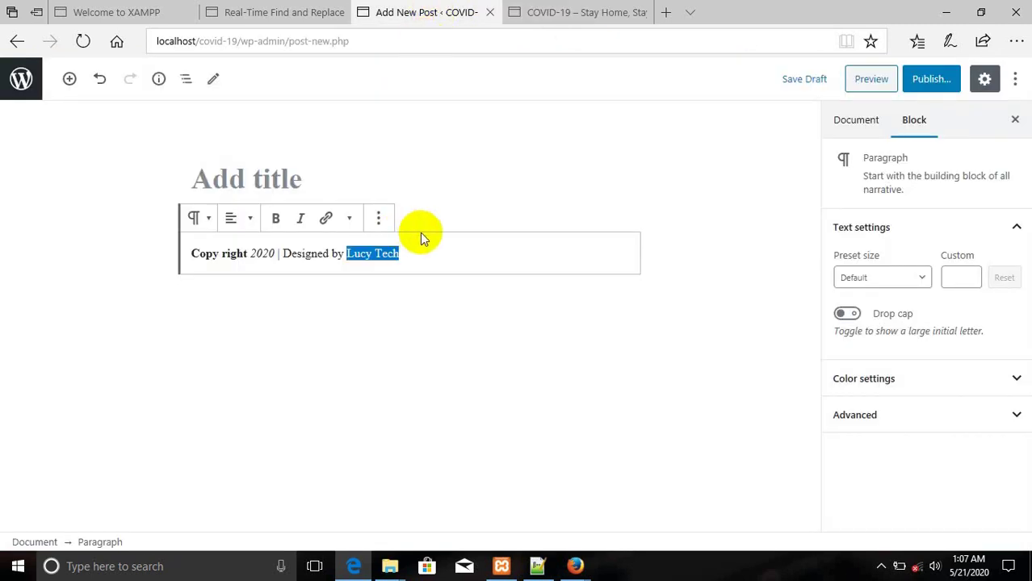
{"action": "left_click", "coordinate": [326, 220]}
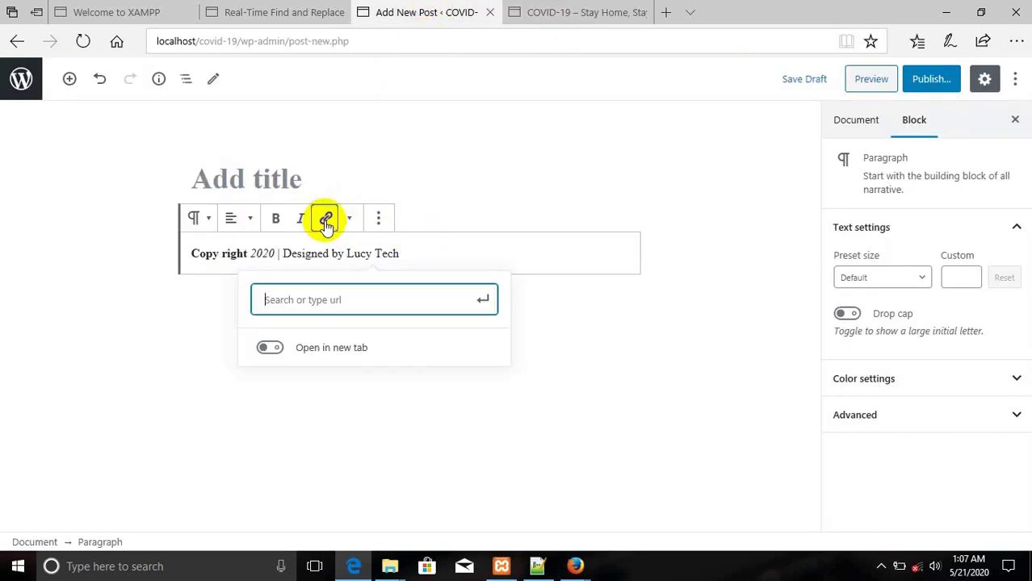
{"action": "type", "text": "ww"}
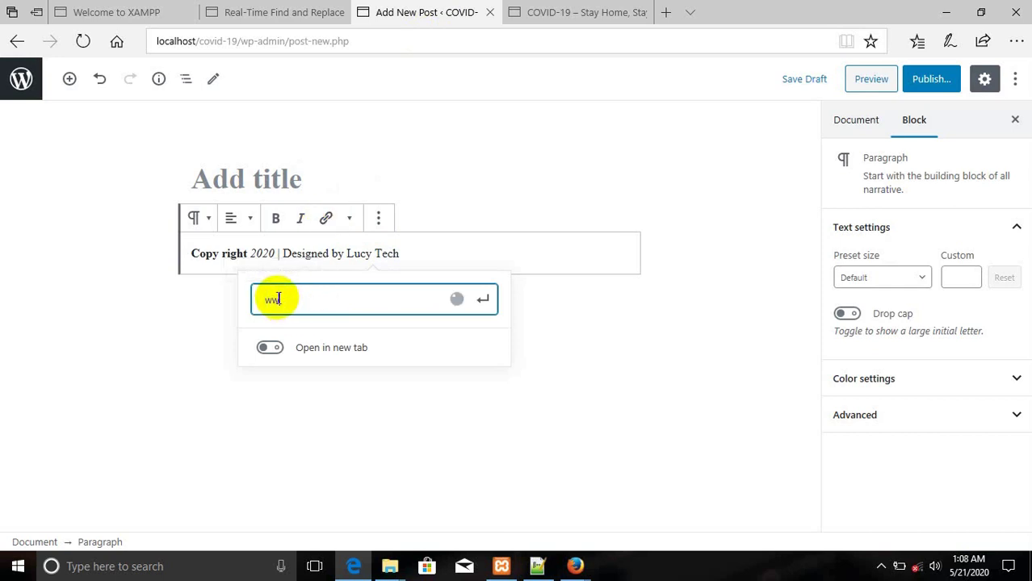
{"action": "type", "text": "w.lucytech"}
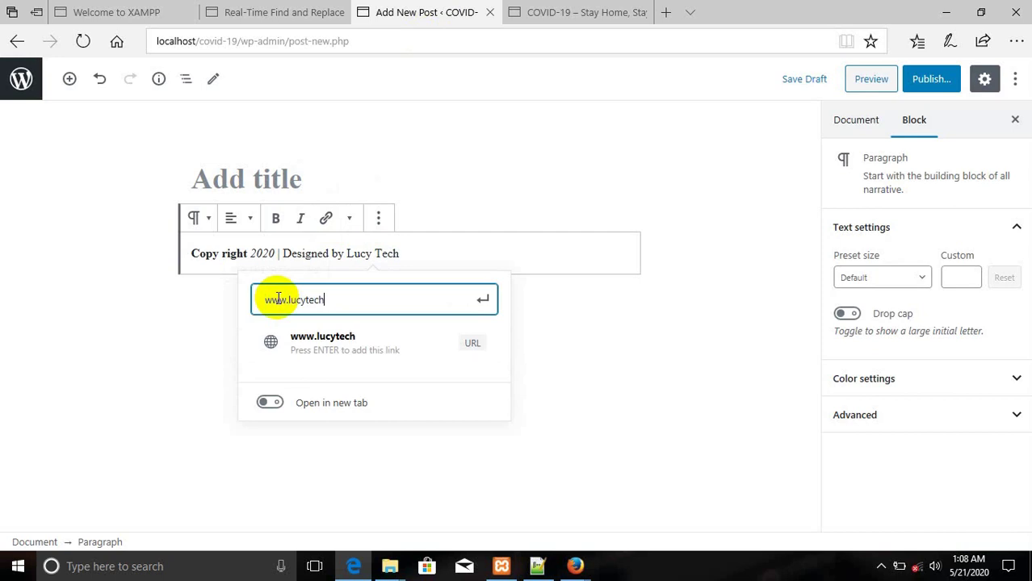
{"action": "type", "text": ".com"}
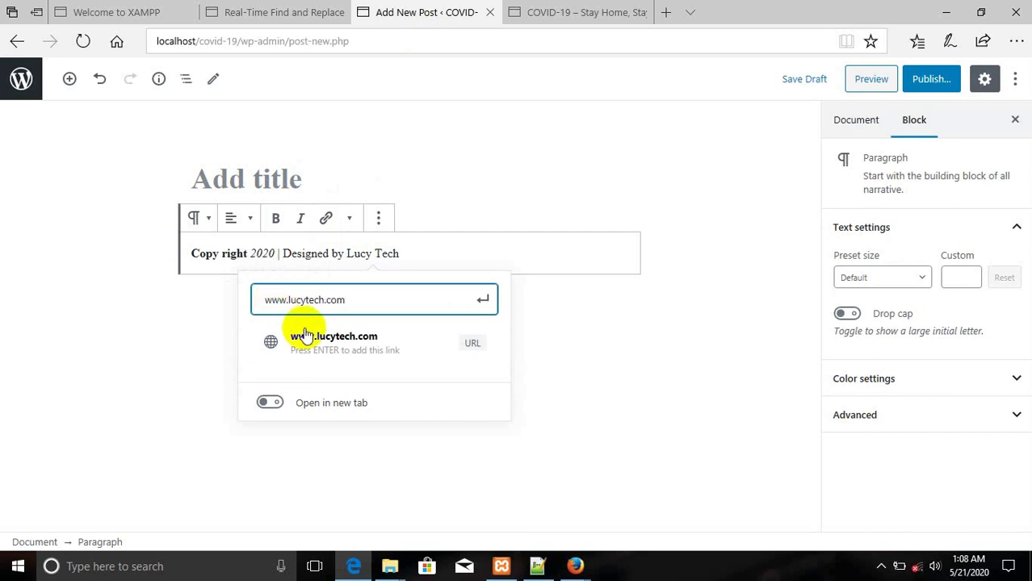
{"action": "left_click", "coordinate": [318, 351]}
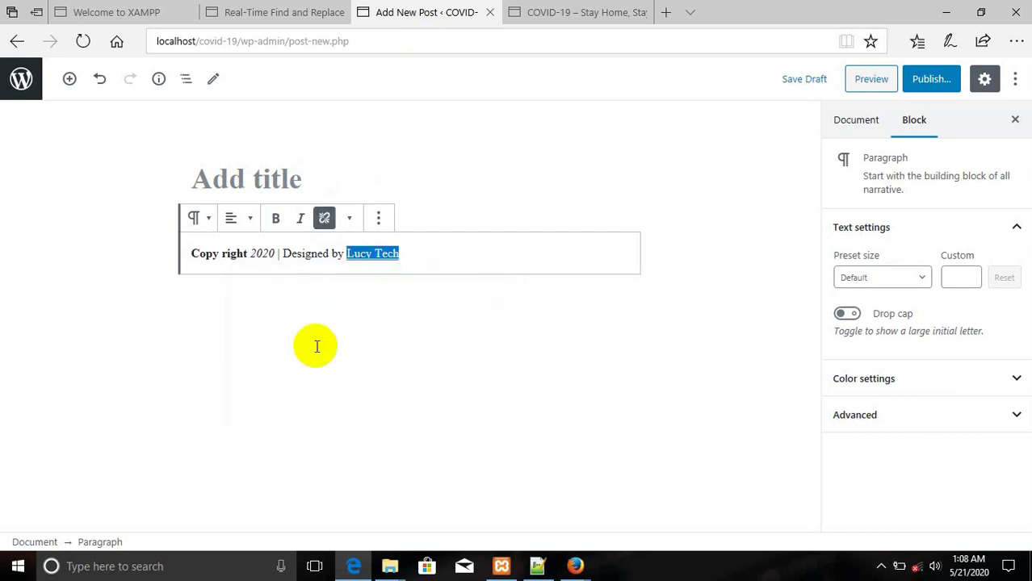
{"action": "left_click", "coordinate": [424, 314]}
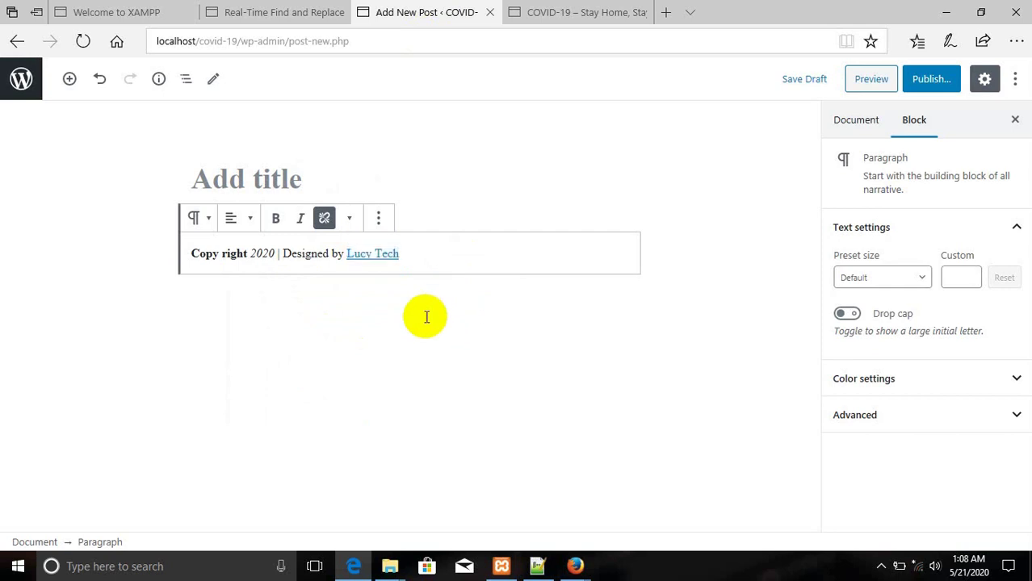
{"action": "left_click", "coordinate": [262, 319]}
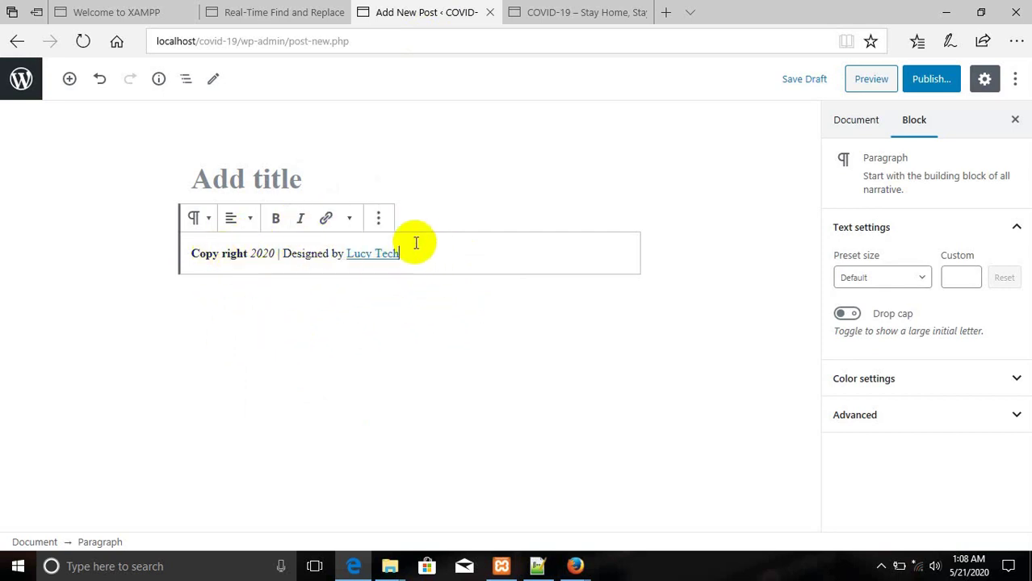
Switch the copyright paragraph to HTML editing and copy all of its code.
{"action": "left_click", "coordinate": [379, 218]}
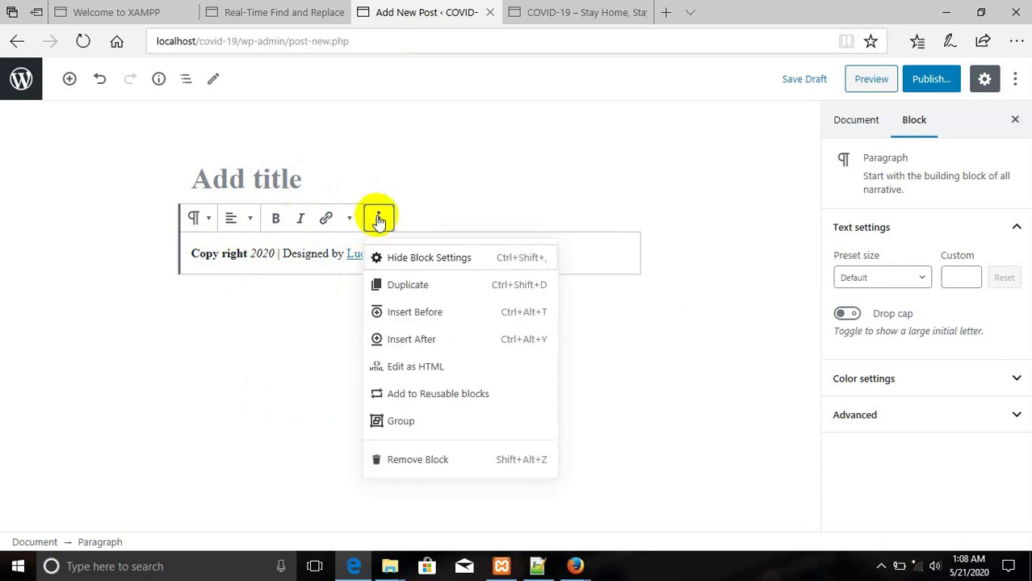
{"action": "left_click", "coordinate": [499, 367]}
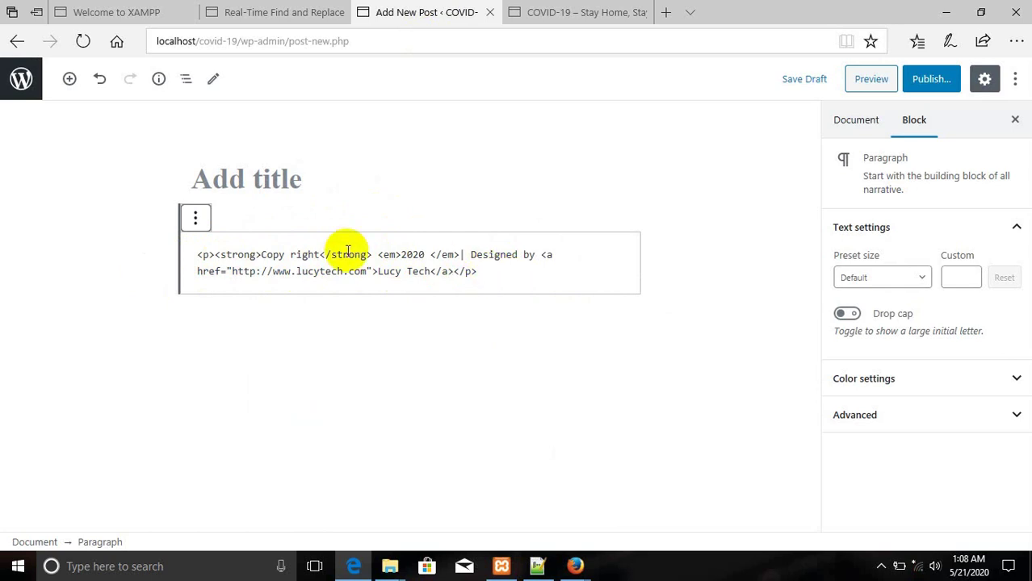
{"action": "left_click", "coordinate": [195, 252]}
{"action": "left_click_drag", "start_coordinate": [195, 252], "coordinate": [468, 277]}
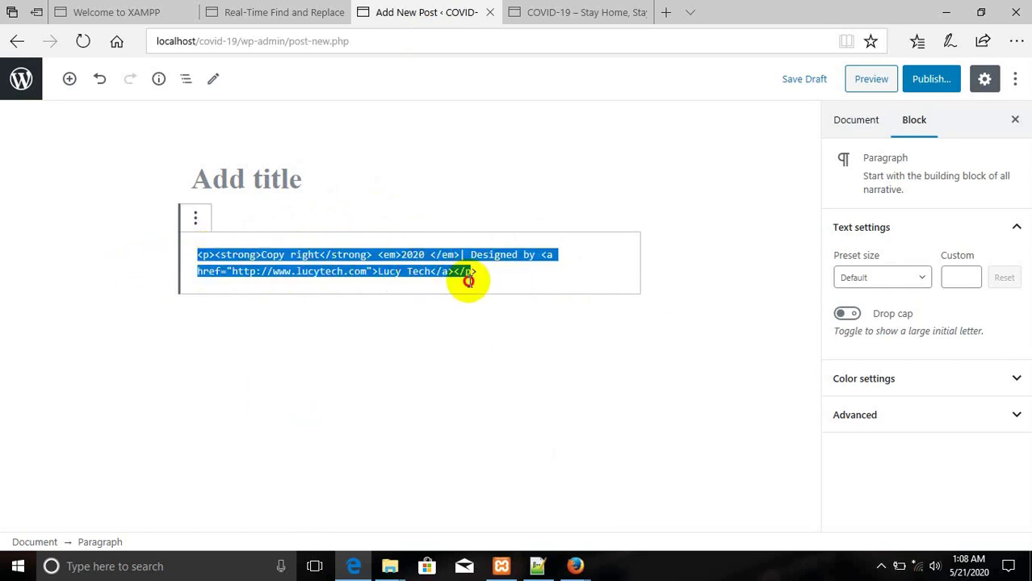
{"action": "left_click", "coordinate": [484, 280]}
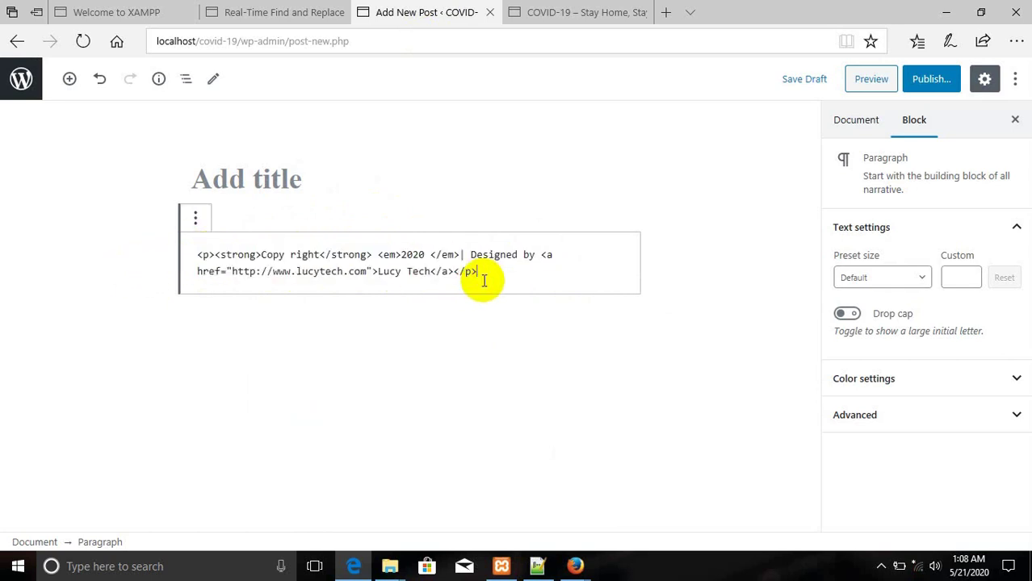
{"action": "key", "text": "ctrl+a"}
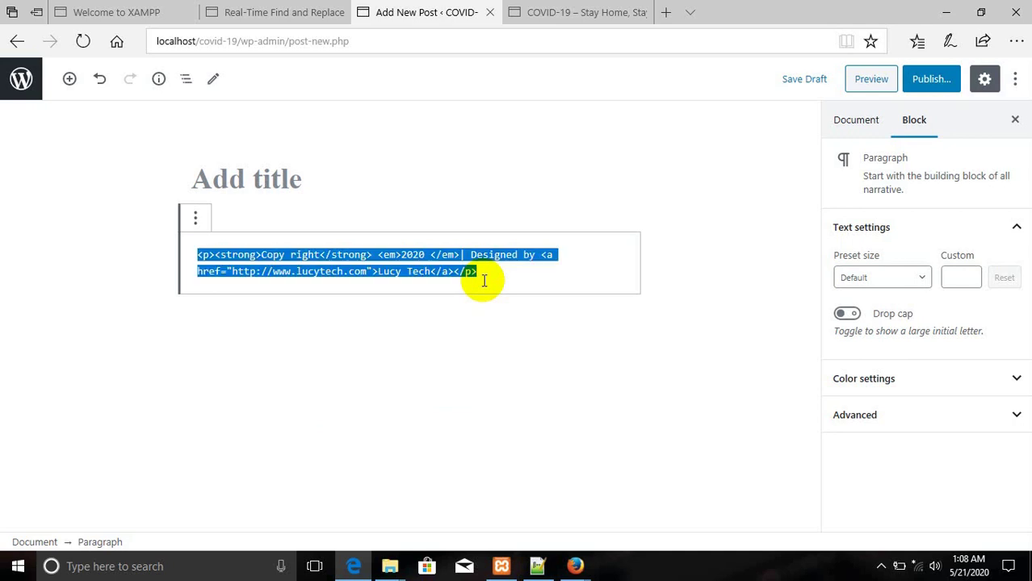
Paste the copyright HTML into the Replace With field of the Real-Time Find and Replace rule and save the settings.
{"action": "left_click", "coordinate": [259, 14]}
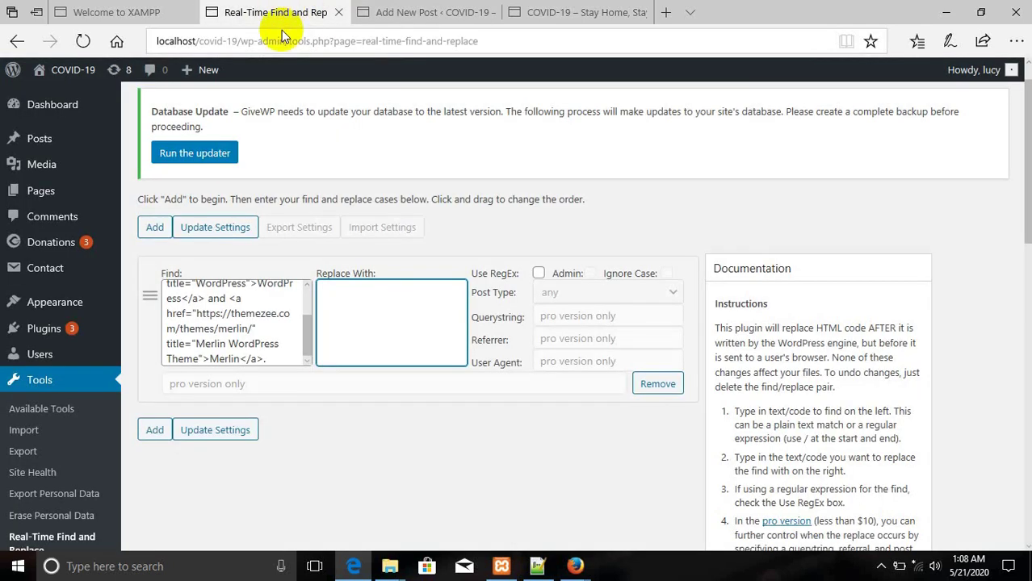
{"action": "left_click", "coordinate": [323, 295]}
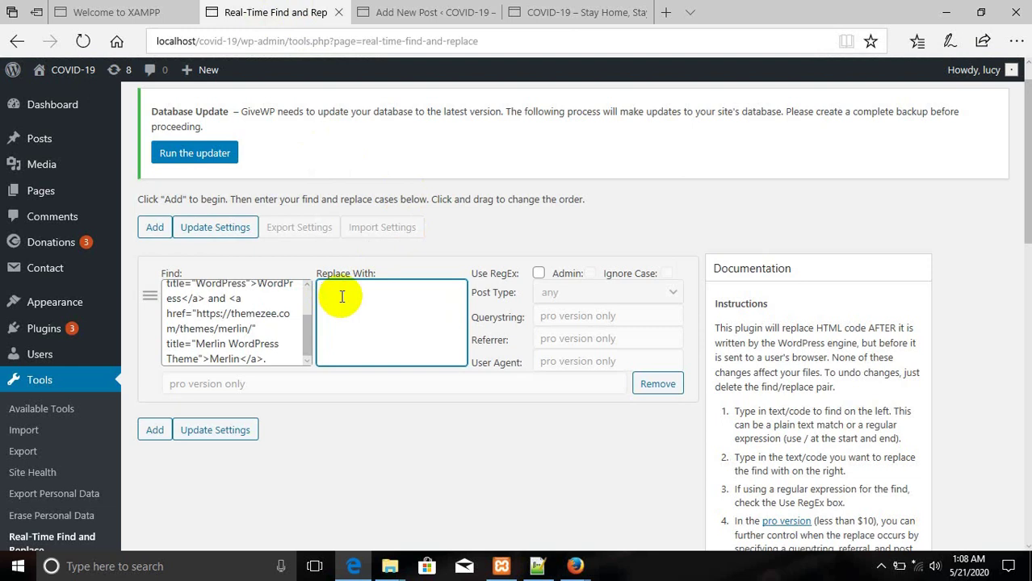
{"action": "key", "text": "ctrl+v"}
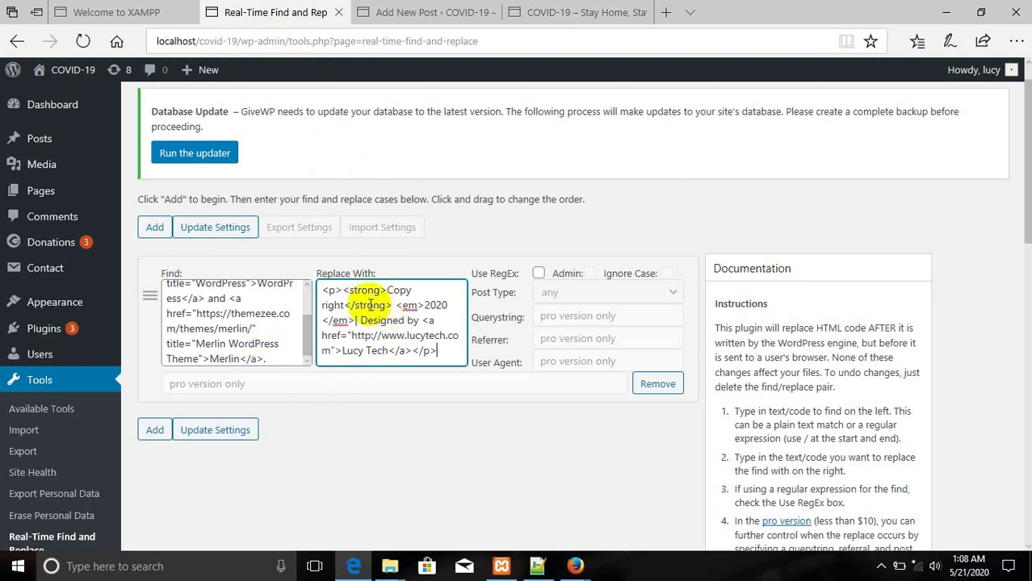
{"action": "left_click", "coordinate": [205, 229]}
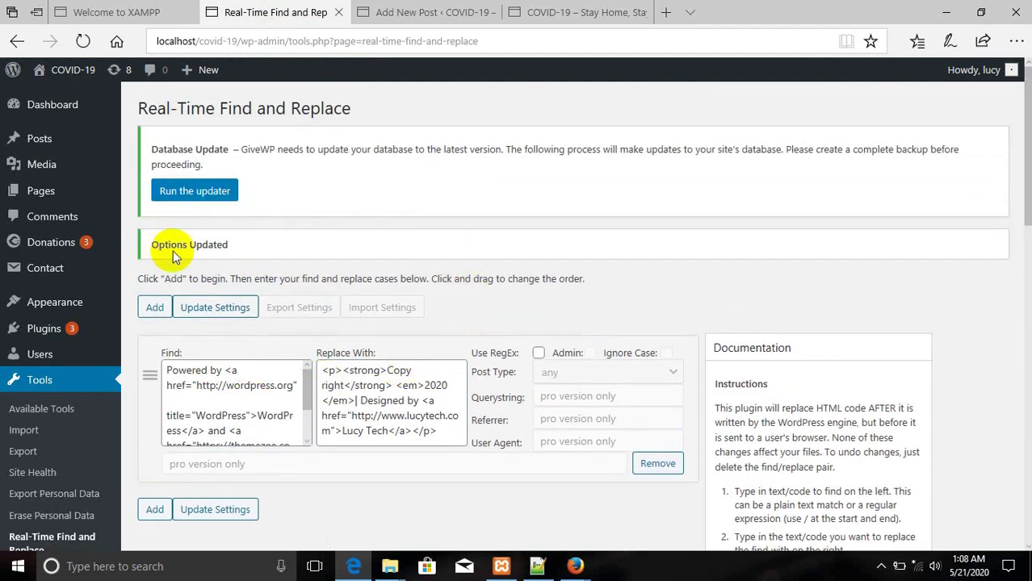
Leave the new post for the posts list, discarding its unsaved changes.
{"action": "left_click", "coordinate": [432, 11]}
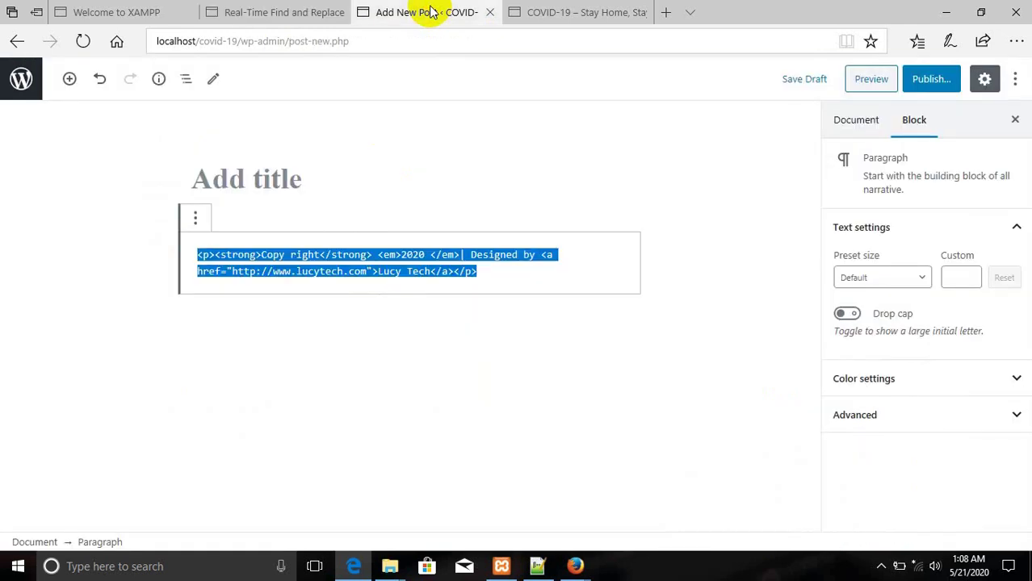
{"action": "left_click", "coordinate": [21, 78]}
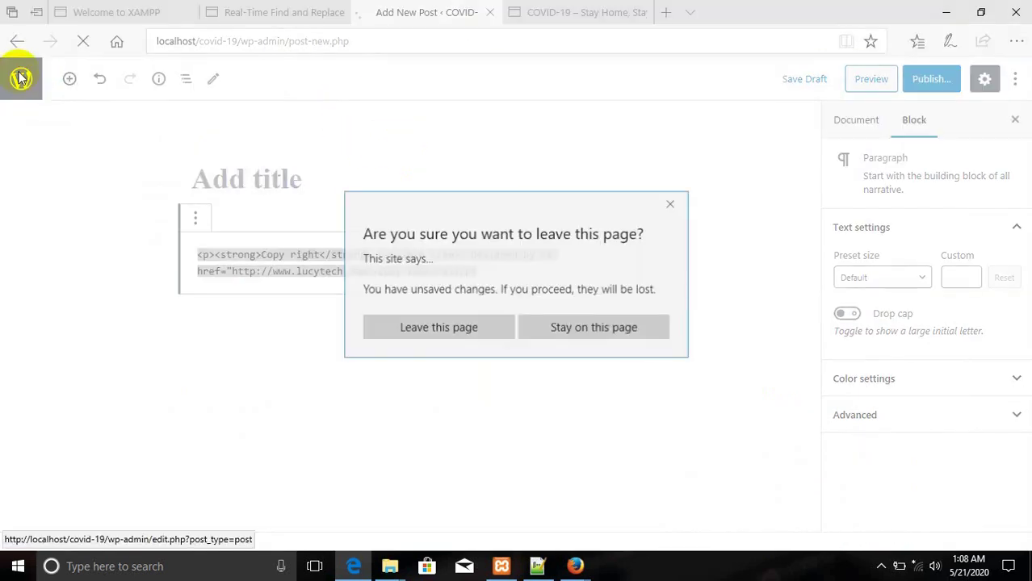
{"action": "left_click", "coordinate": [458, 330]}
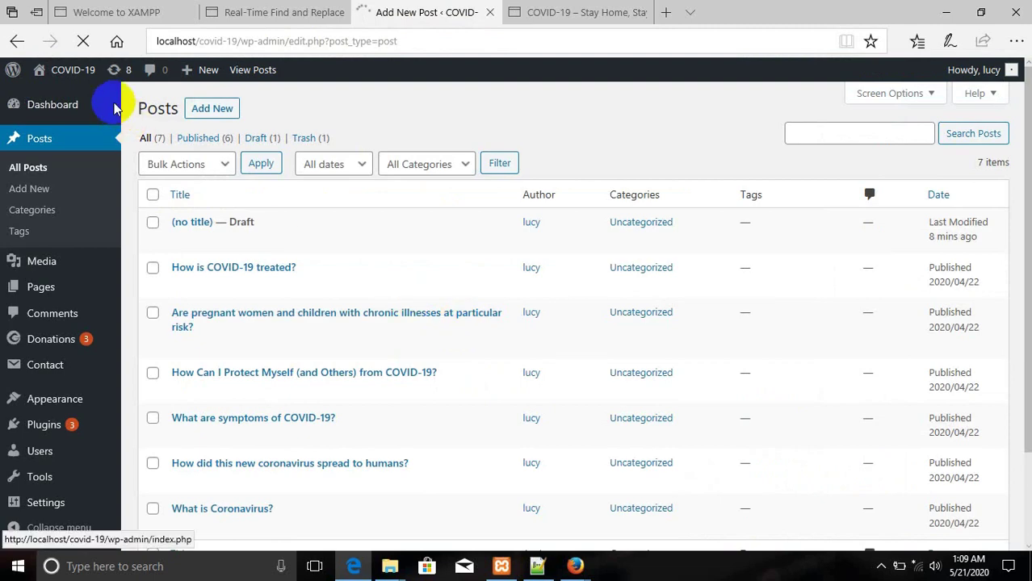
Visit the COVID-19 site from the dashboard and check the credit line in the home page's footer.
{"action": "left_click", "coordinate": [73, 94]}
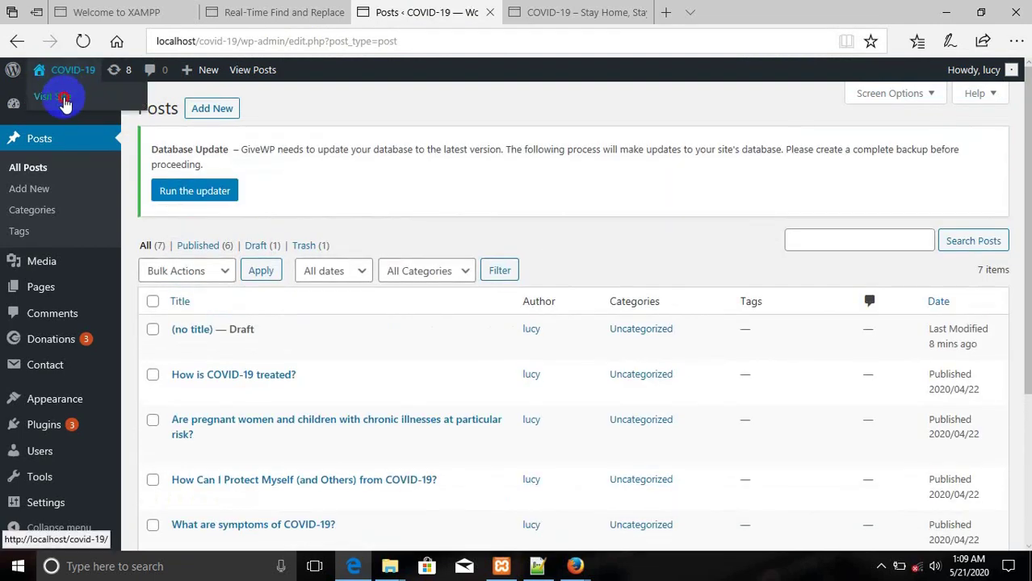
{"action": "left_click", "coordinate": [65, 99]}
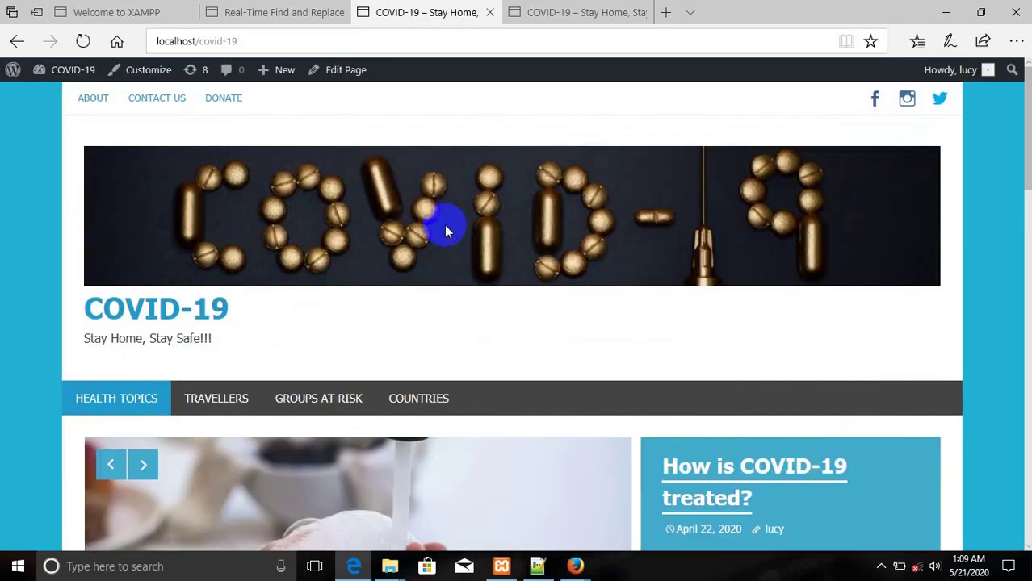
{"action": "scroll", "coordinate": [813, 339], "scroll_direction": "down", "scroll_amount": 15}
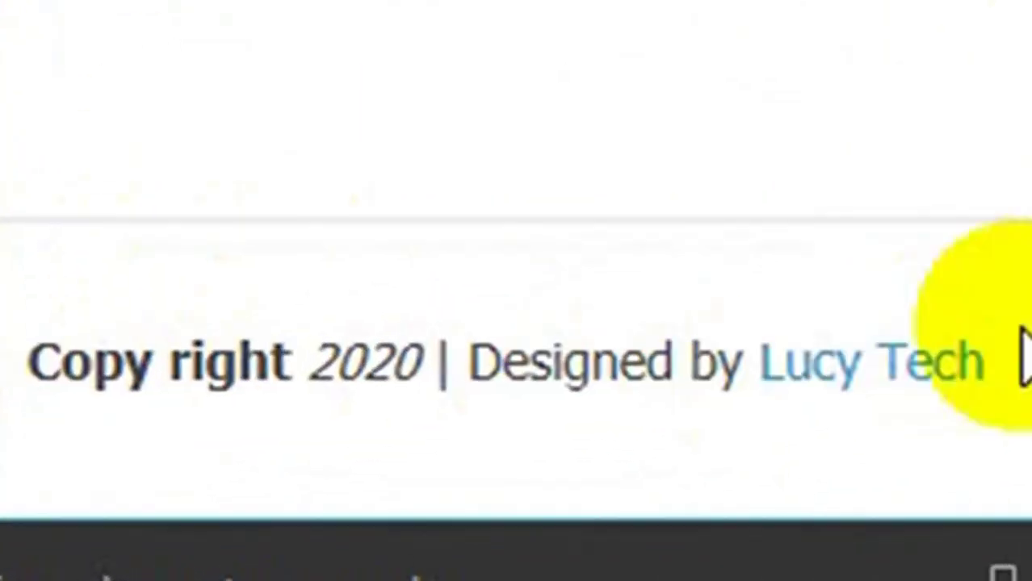
{"action": "scroll", "coordinate": [517, 364], "scroll_direction": "up", "scroll_amount": 1}
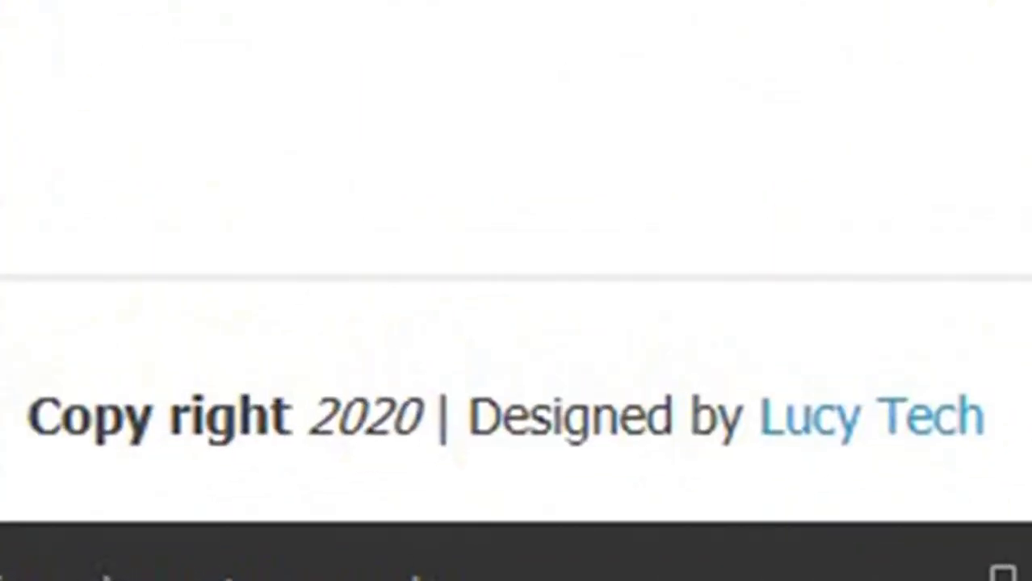
{"action": "scroll", "coordinate": [517, 364], "scroll_direction": "down", "scroll_amount": 1}
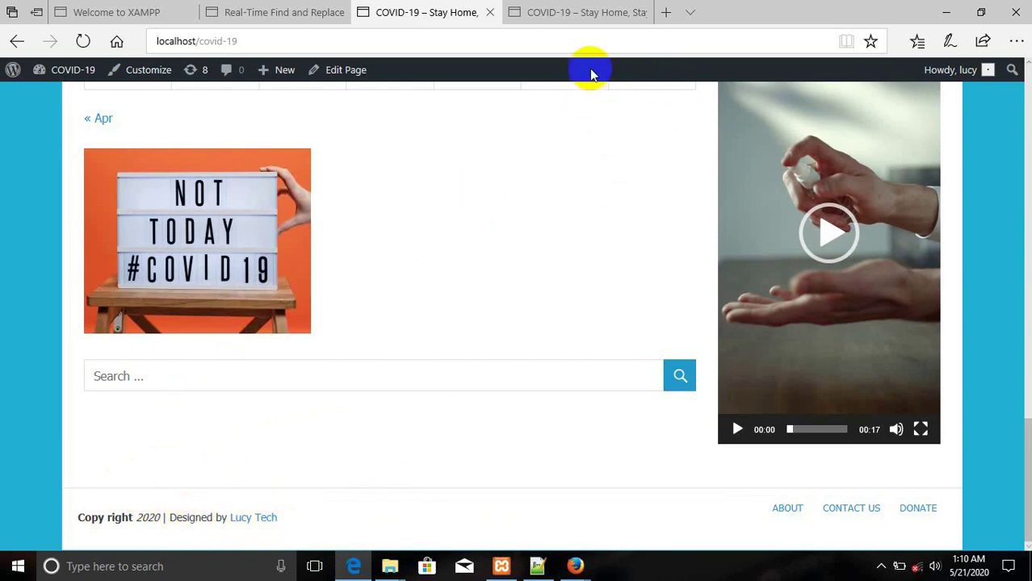
Review the Real-Time Find and Replace rule and open the site's general settings.
{"action": "left_click", "coordinate": [586, 12]}
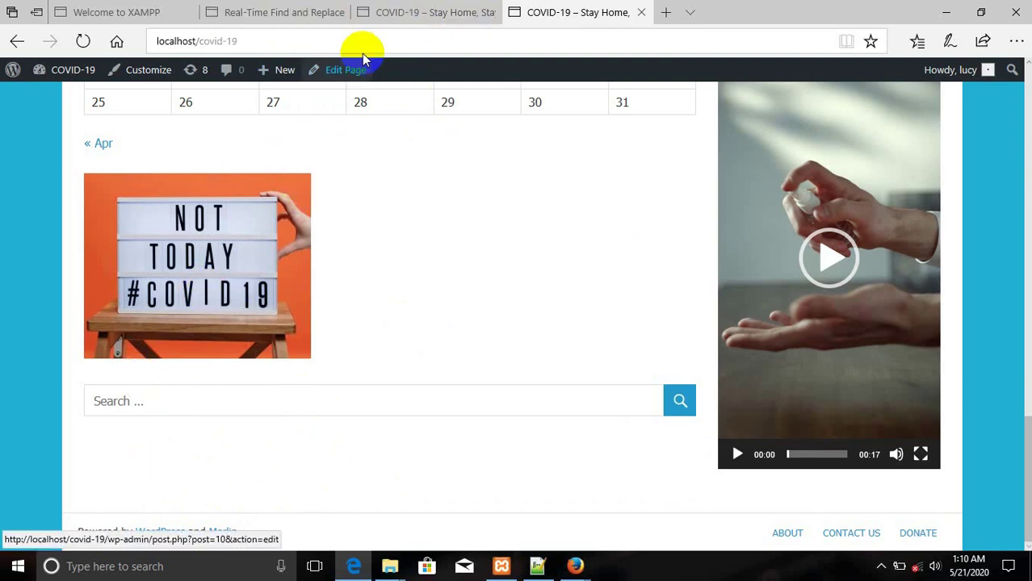
{"action": "left_click", "coordinate": [258, 18]}
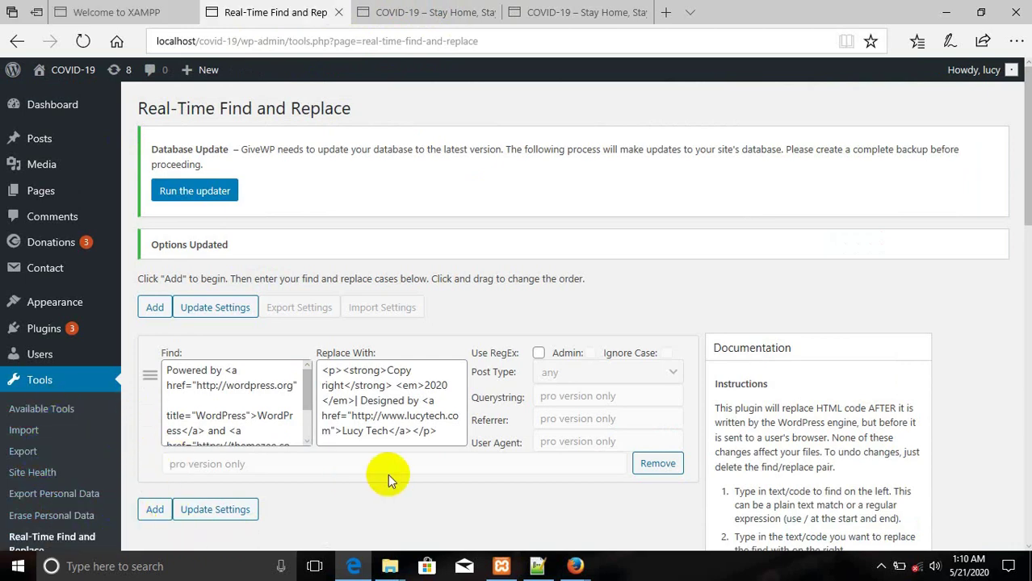
{"action": "scroll", "coordinate": [353, 501], "scroll_direction": "down", "scroll_amount": 3}
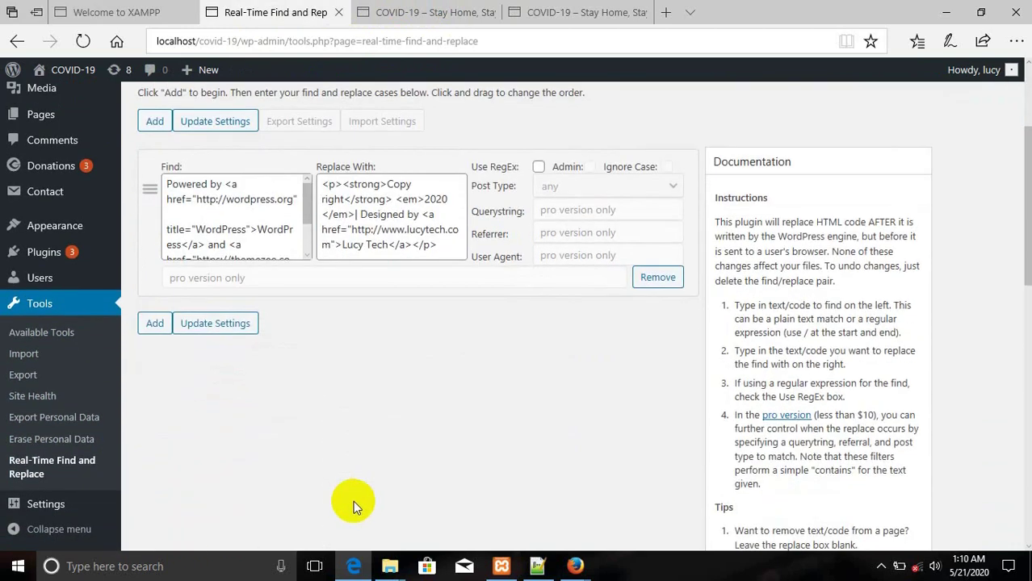
{"action": "left_click", "coordinate": [51, 509]}
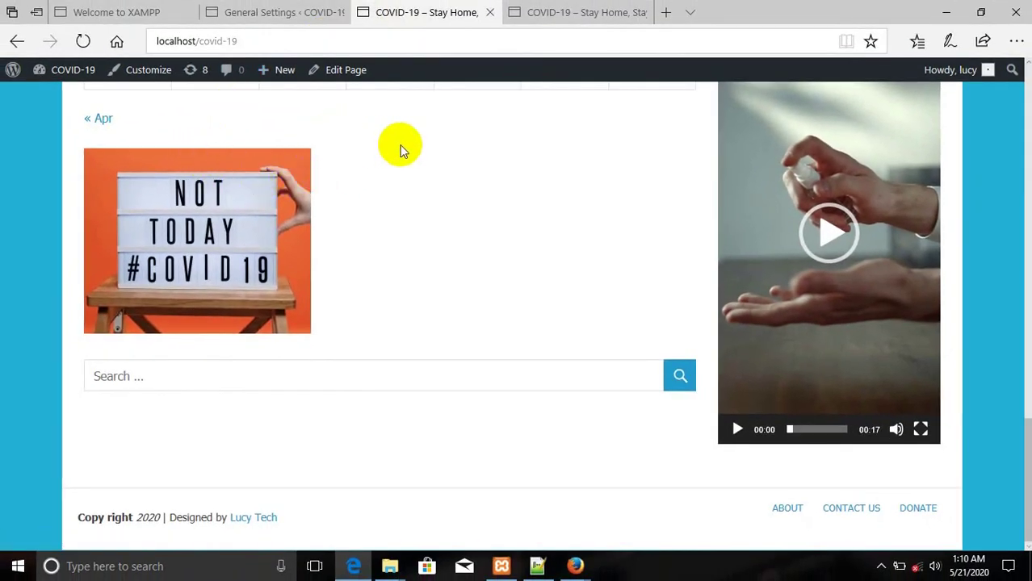
{"action": "scroll", "coordinate": [399, 144], "scroll_direction": "up", "scroll_amount": 4}
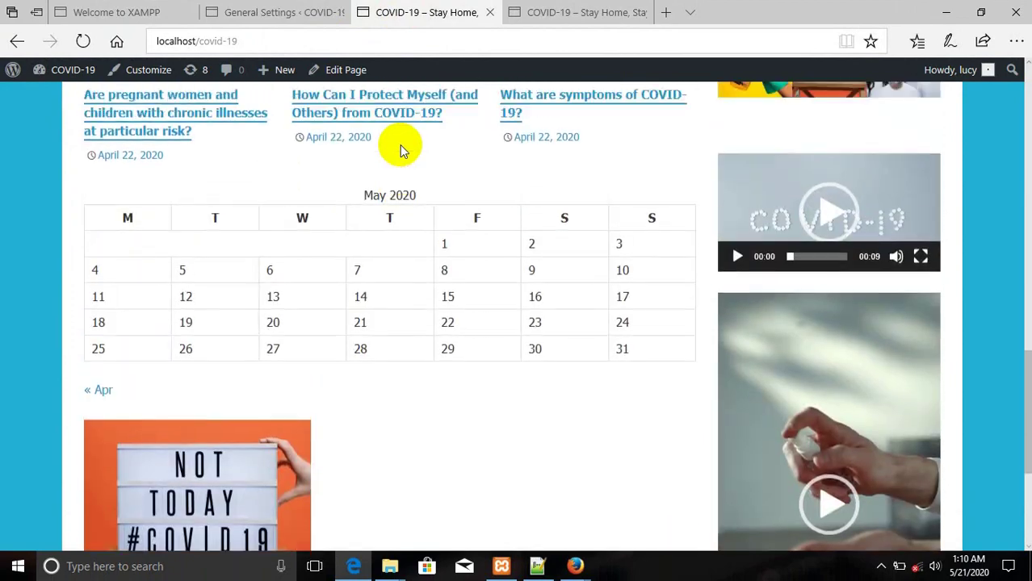
{"action": "scroll", "coordinate": [400, 144], "scroll_direction": "up", "scroll_amount": 5}
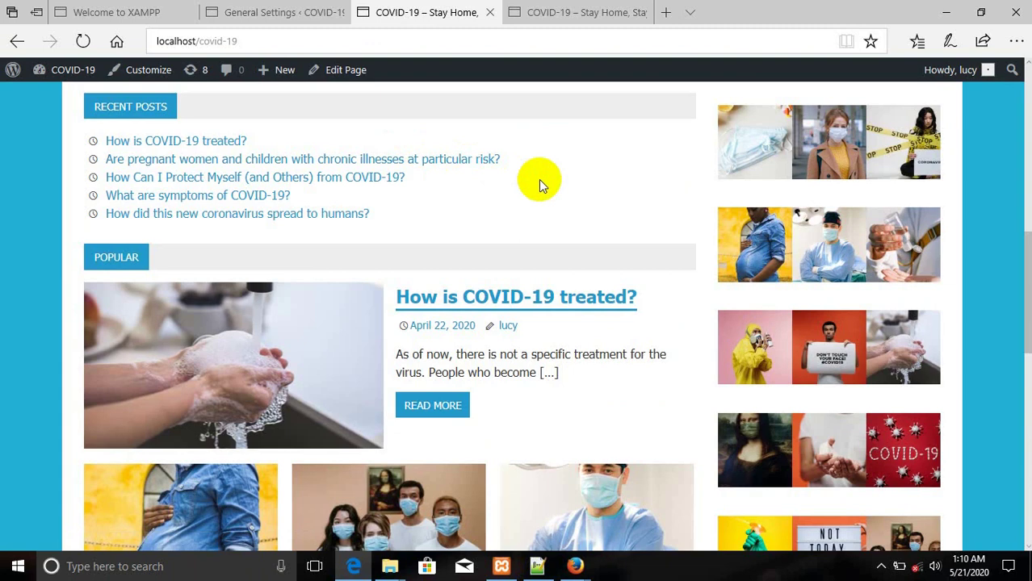
{"action": "scroll", "coordinate": [539, 179], "scroll_direction": "down", "scroll_amount": 1}
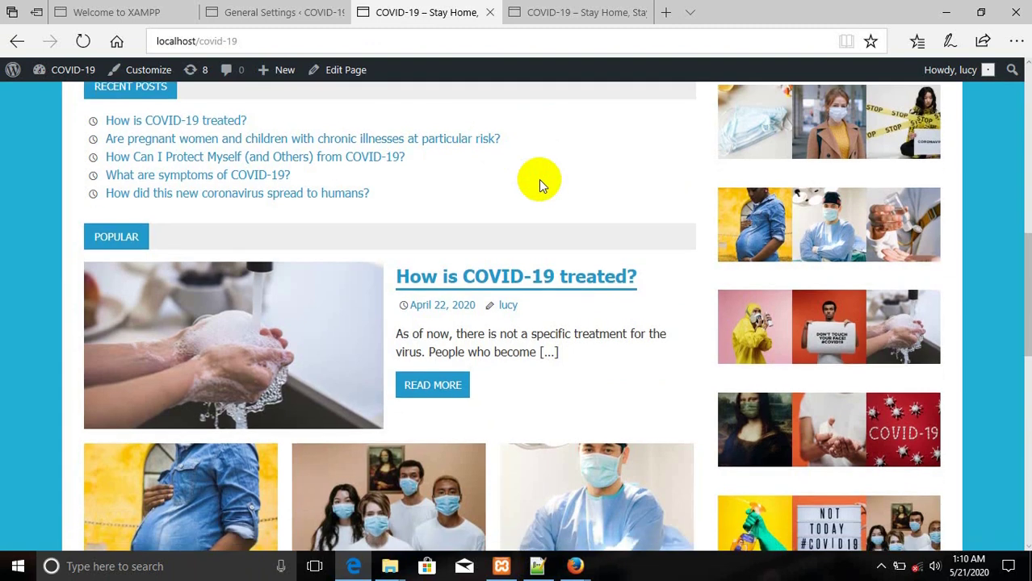